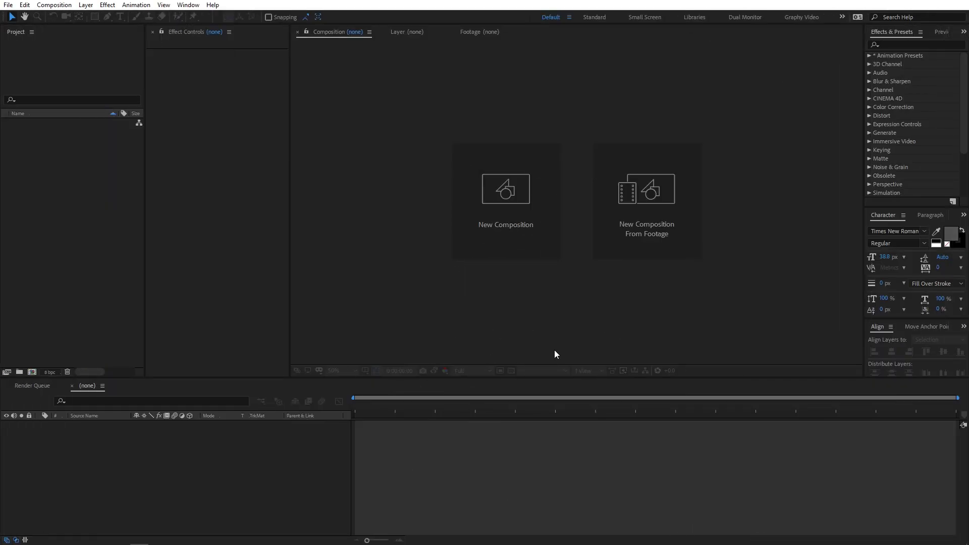
# Create a new composition named Main with a 0:00:10:00 duration at 1920×1080, 30 fps.
pyautogui.click(62, 7)
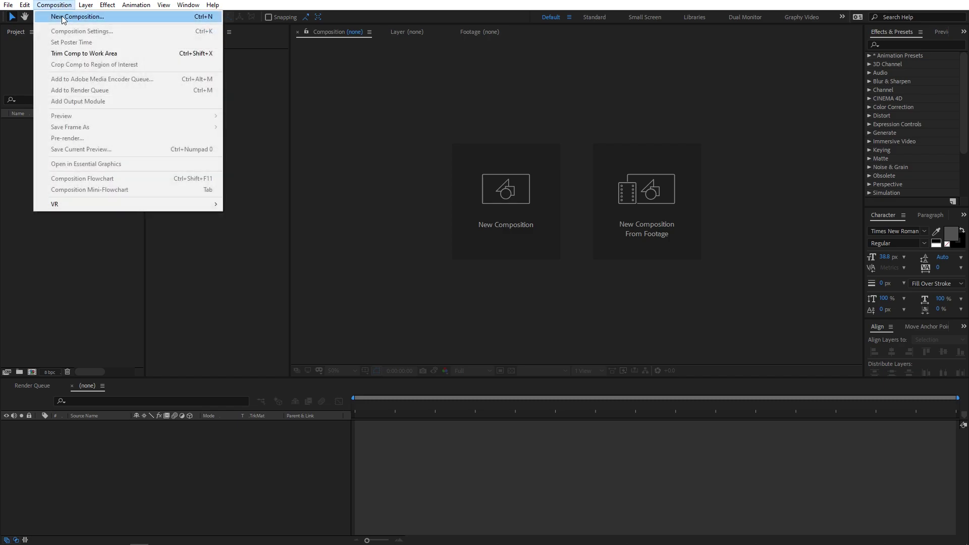
pyautogui.click(71, 16)
pyautogui.moveTo(194, 112); pyautogui.dragTo(362, 101)
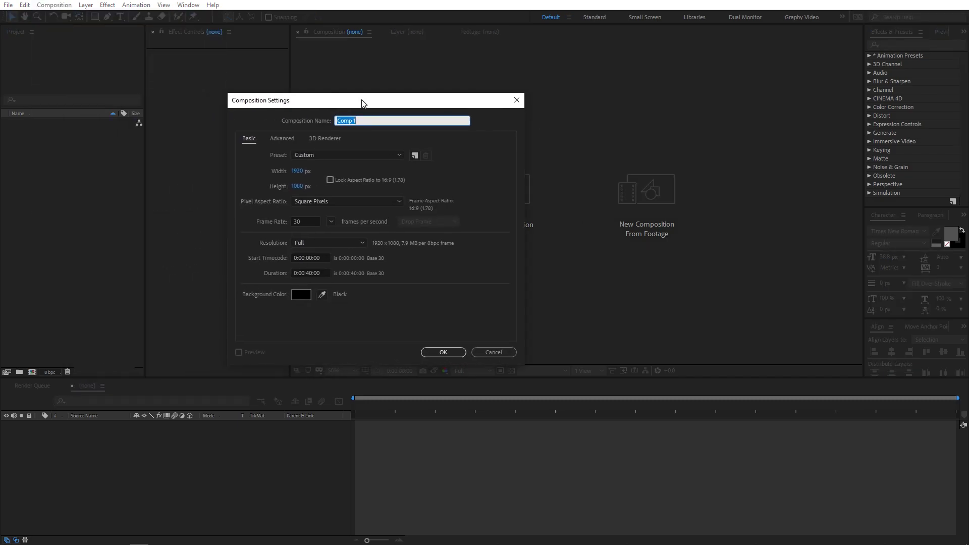
pyautogui.write('Main')
pyautogui.click(310, 275)
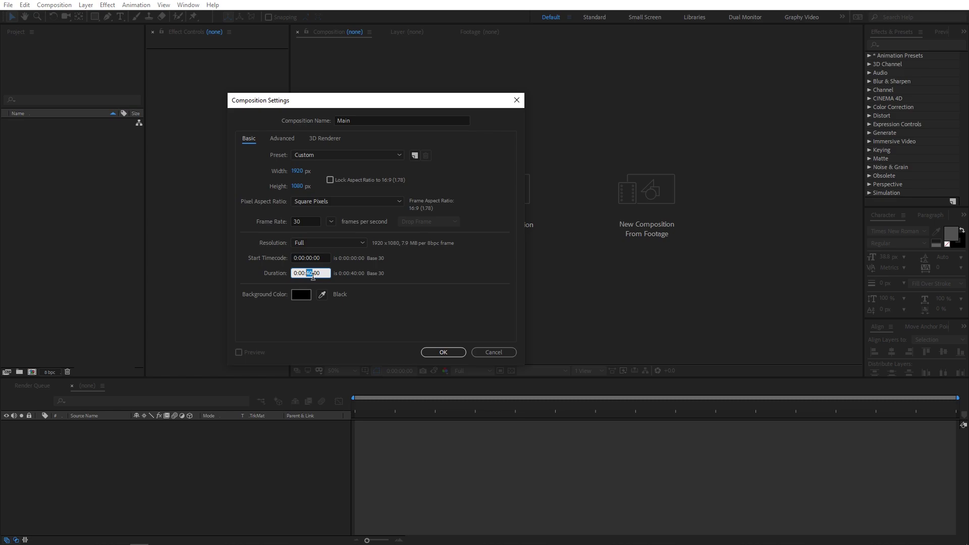
pyautogui.write('10')
pyautogui.click(457, 352)
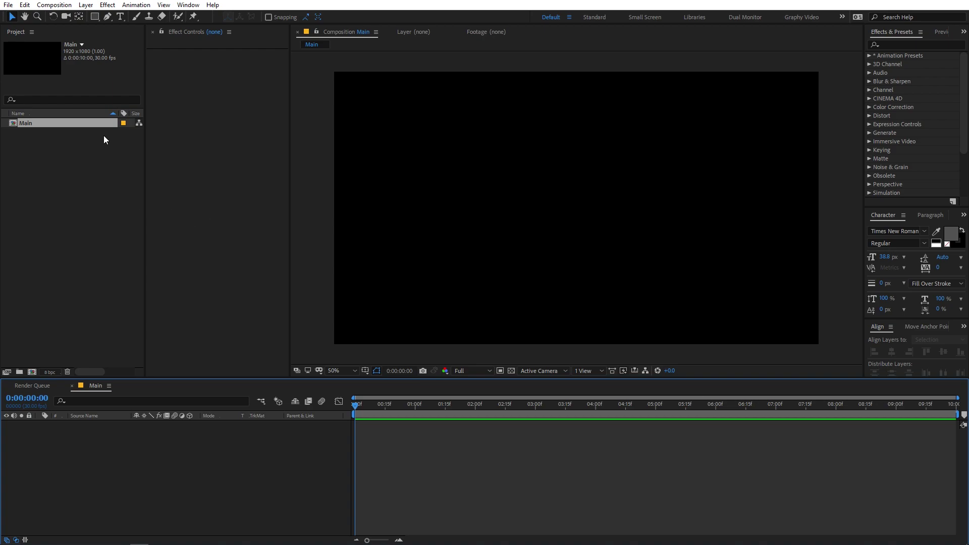
# Add a text layer reading TYPOGRAPHY near the frame centre.
pyautogui.click(120, 17)
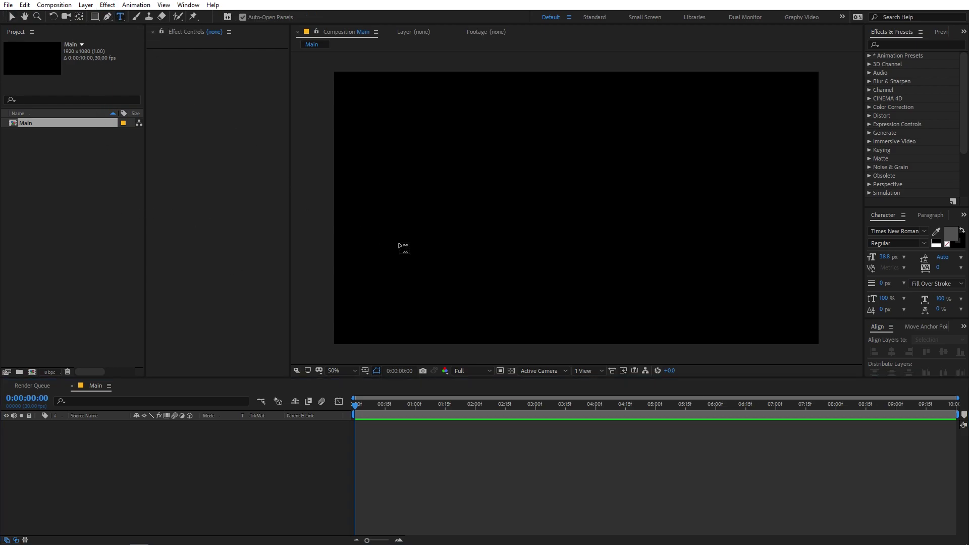
pyautogui.click(547, 196)
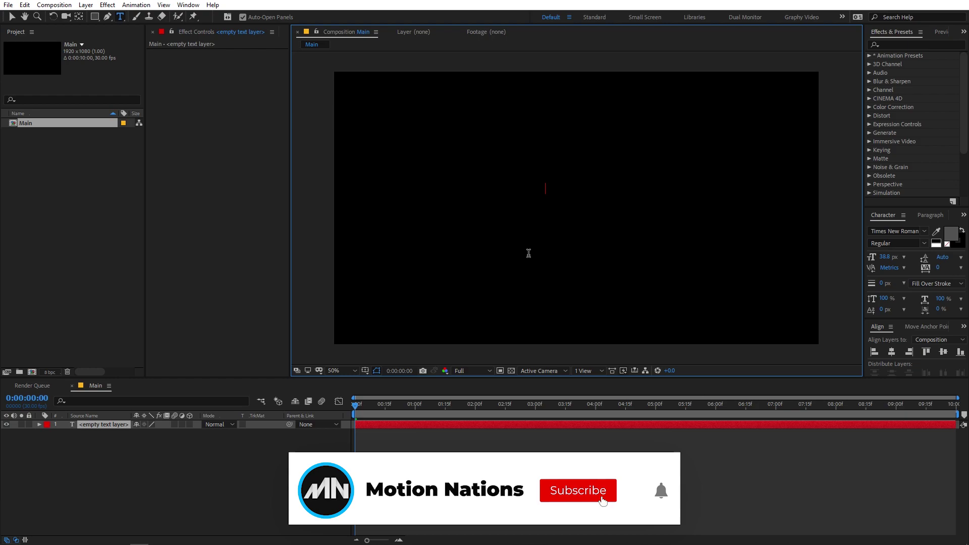
pyautogui.write('T')
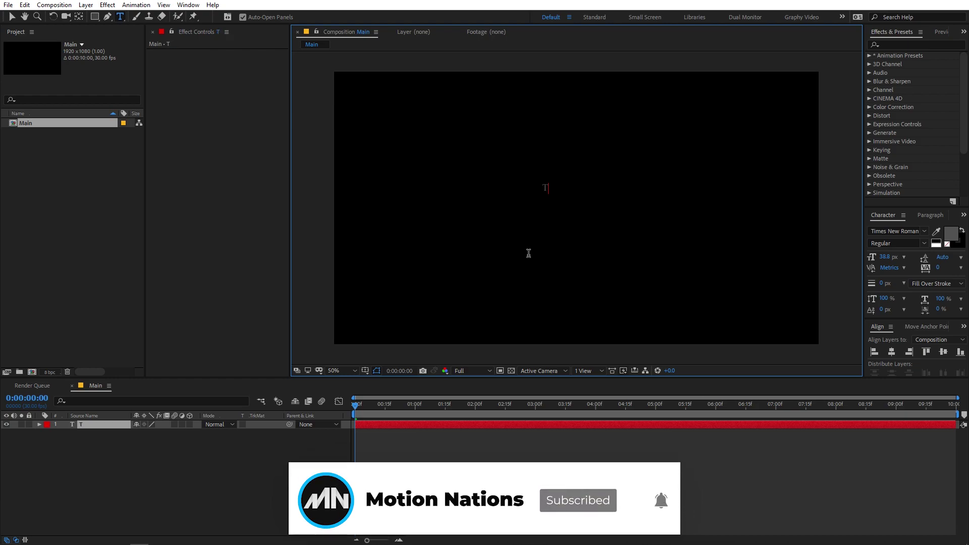
pyautogui.write('YPOGRAPHY')
# Set the TYPOGRAPHY text to Gibson Bold with a dark grey 141414 fill.
pyautogui.doubleClick(544, 194)
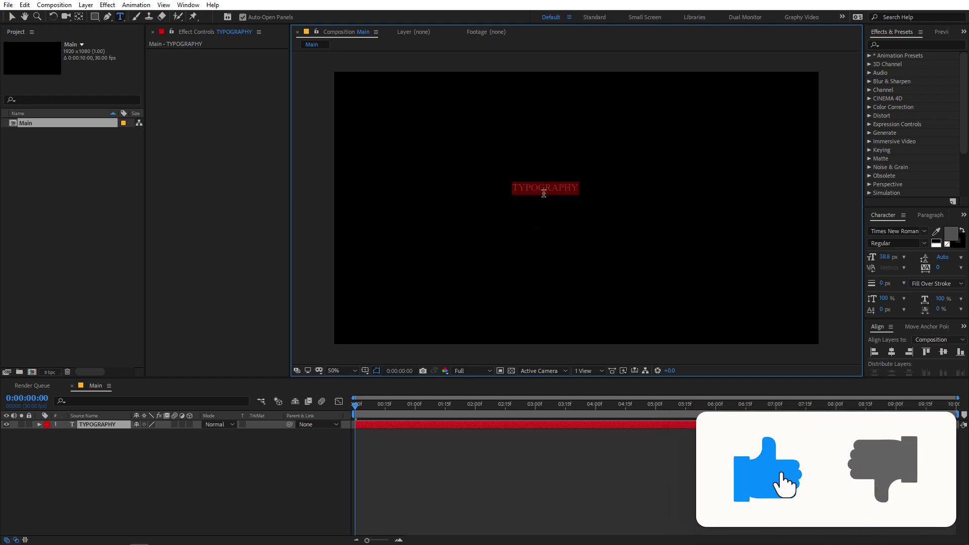
pyautogui.click(898, 232)
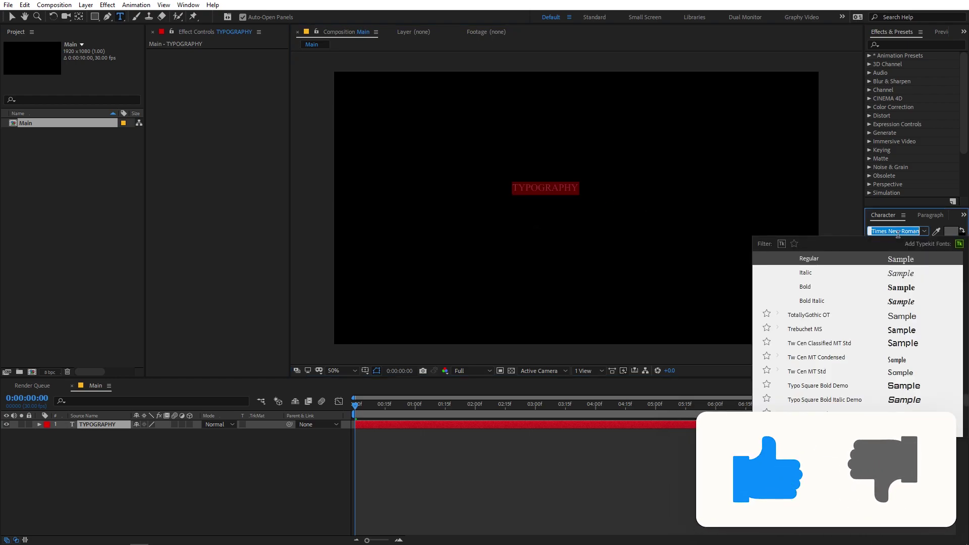
pyautogui.write('gib')
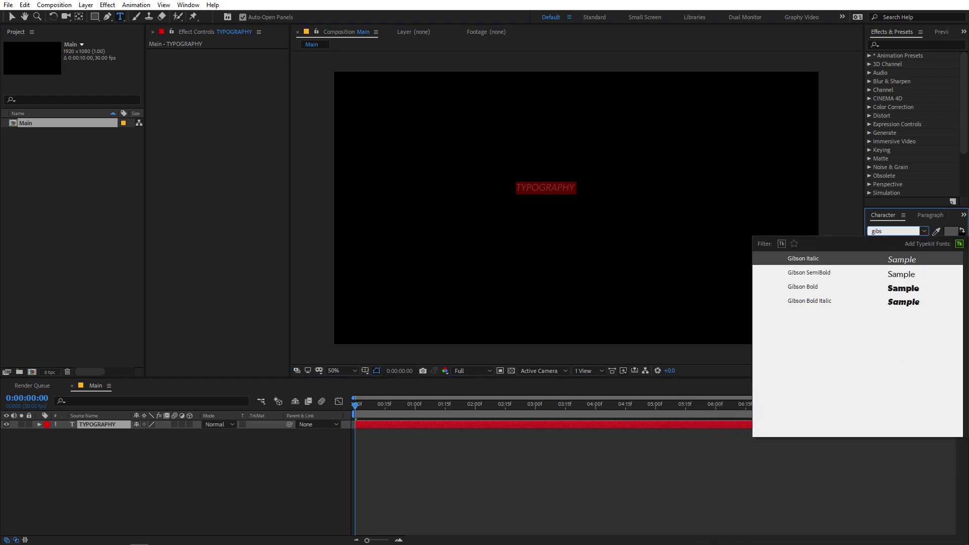
pyautogui.write('s')
pyautogui.click(832, 287)
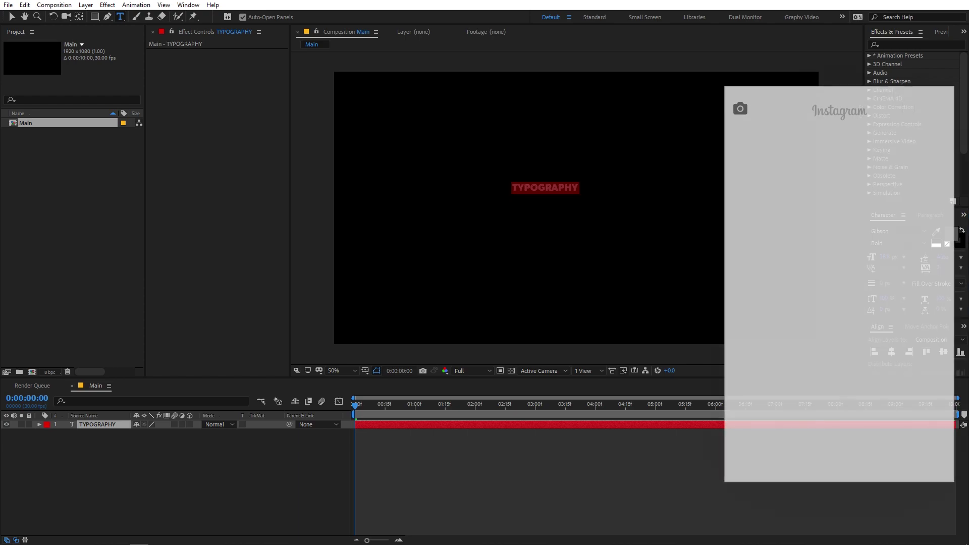
pyautogui.click(954, 238)
pyautogui.moveTo(135, 382)
pyautogui.mouseDown()
pyautogui.moveTo(123, 389)
pyautogui.moveTo(125, 410)
pyautogui.mouseUp()
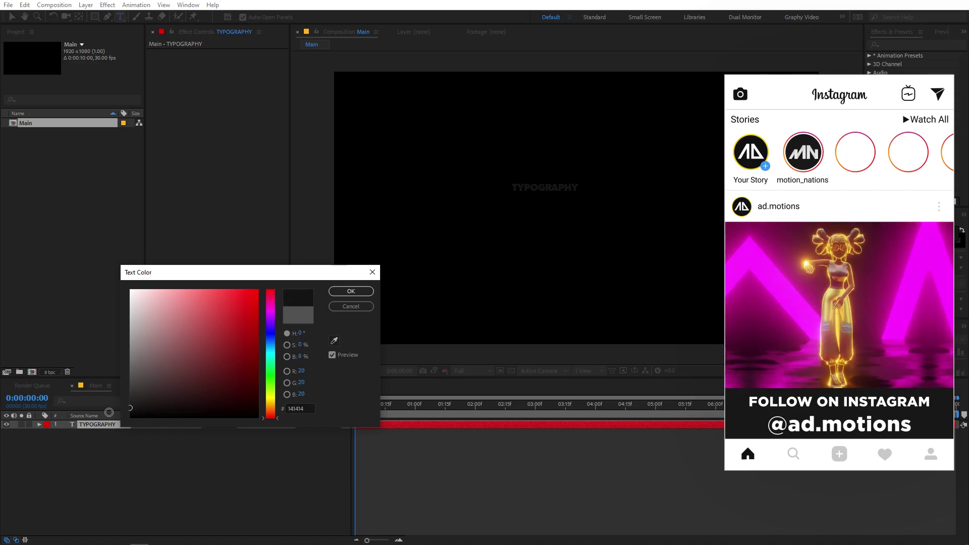
# Confirm the dark grey colour and scale the TYPOGRAPHY text to 222%.
pyautogui.click(351, 291)
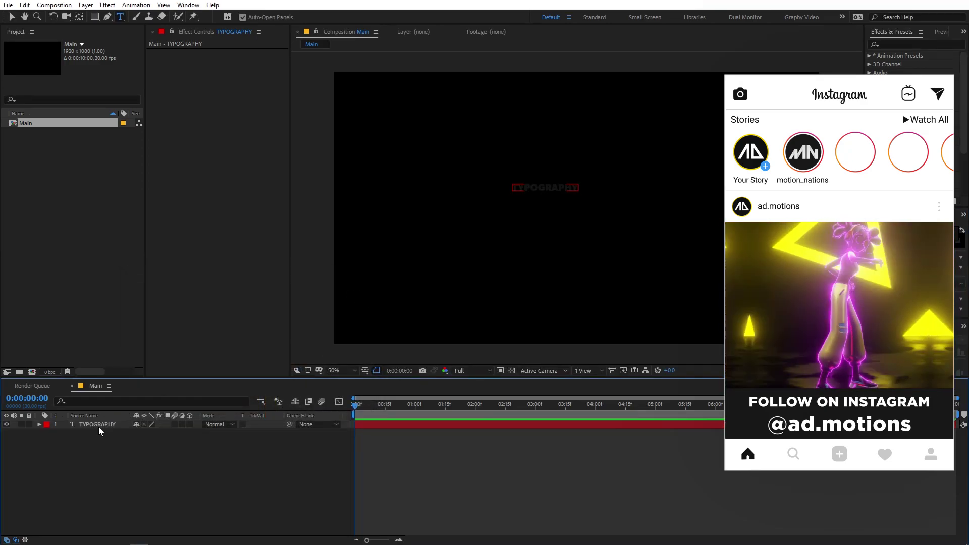
pyautogui.press('s')
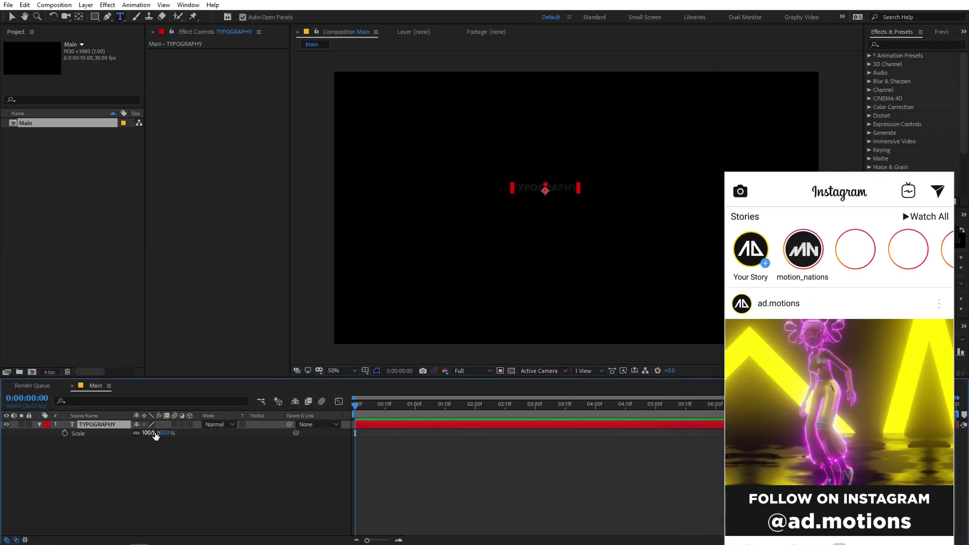
pyautogui.moveTo(173, 434); pyautogui.dragTo(187, 437)
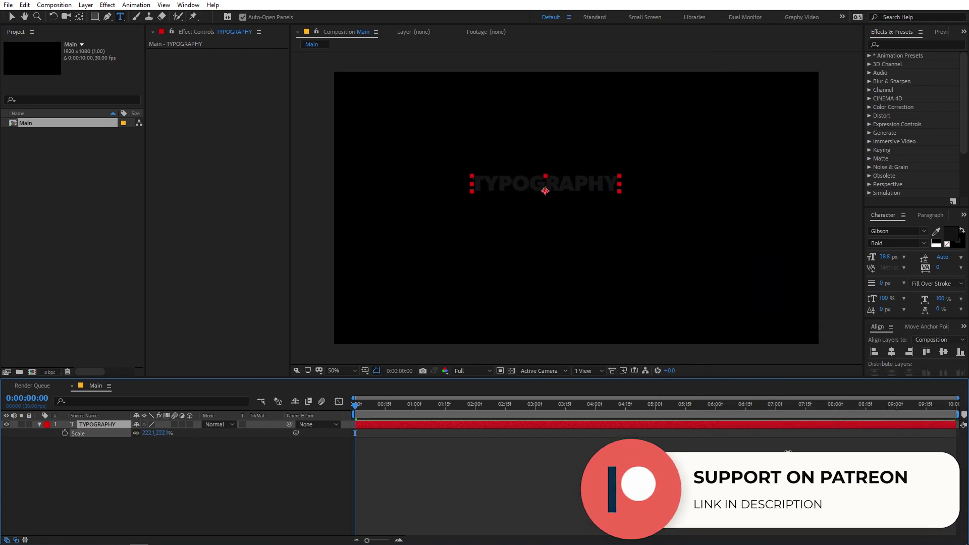
# Align the text to the horizontal and vertical centre of the composition.
pyautogui.click(892, 352)
pyautogui.click(944, 352)
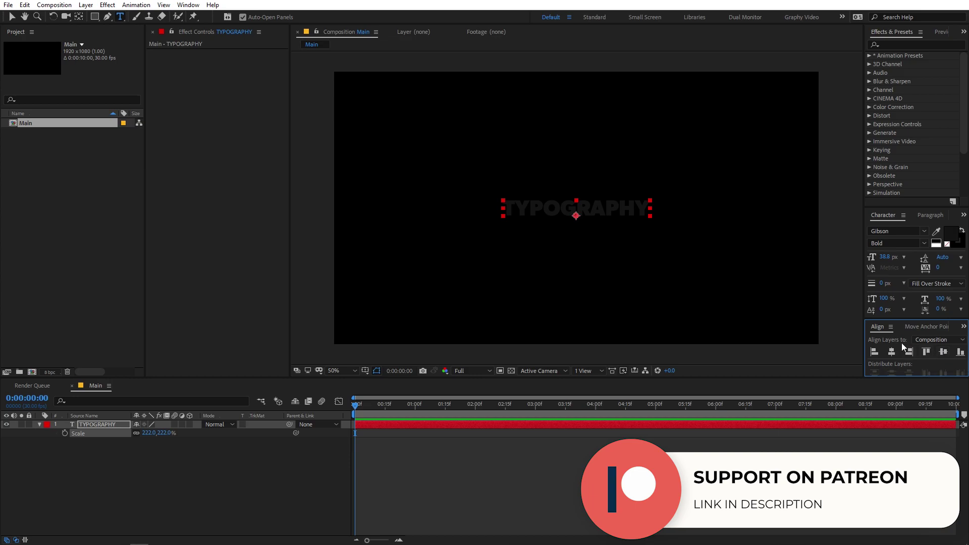
pyautogui.click(188, 4)
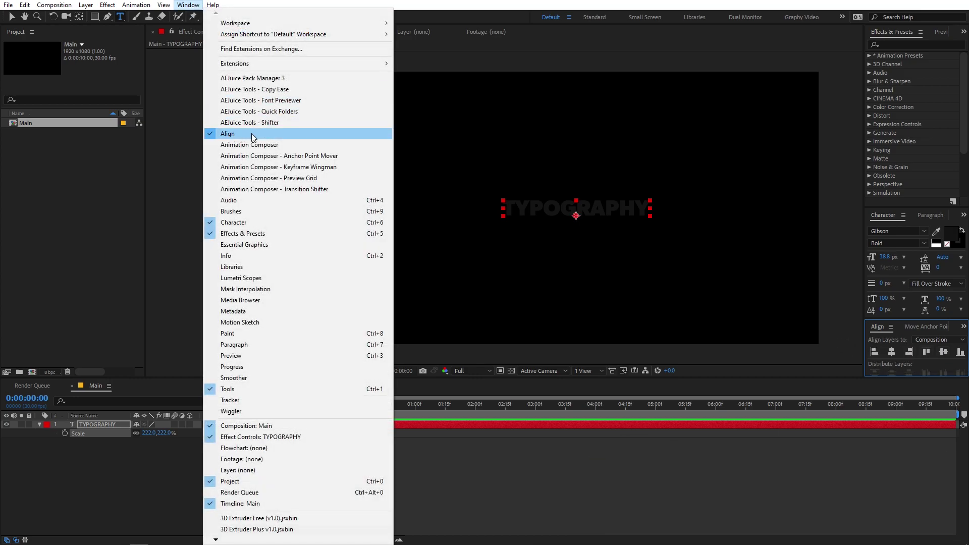
pyautogui.click(101, 424)
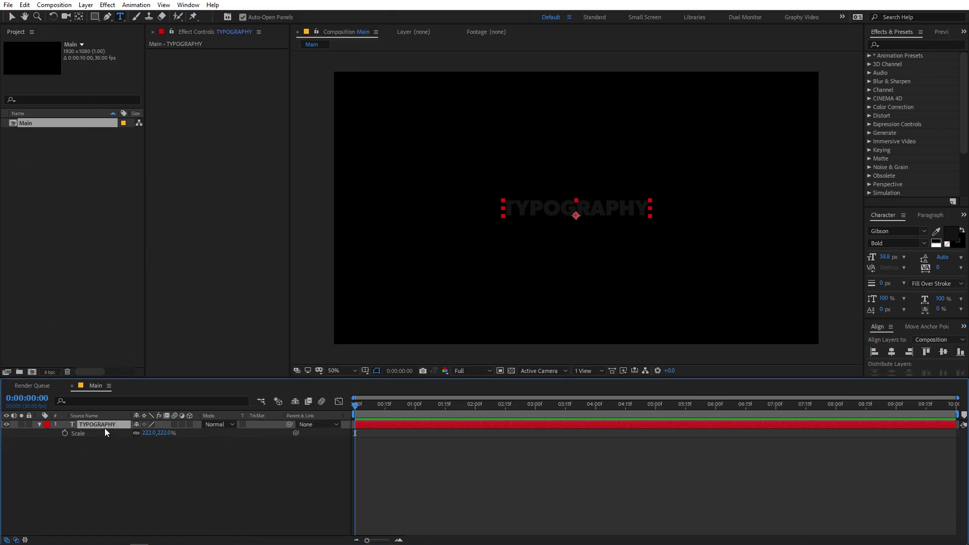
pyautogui.click(78, 16)
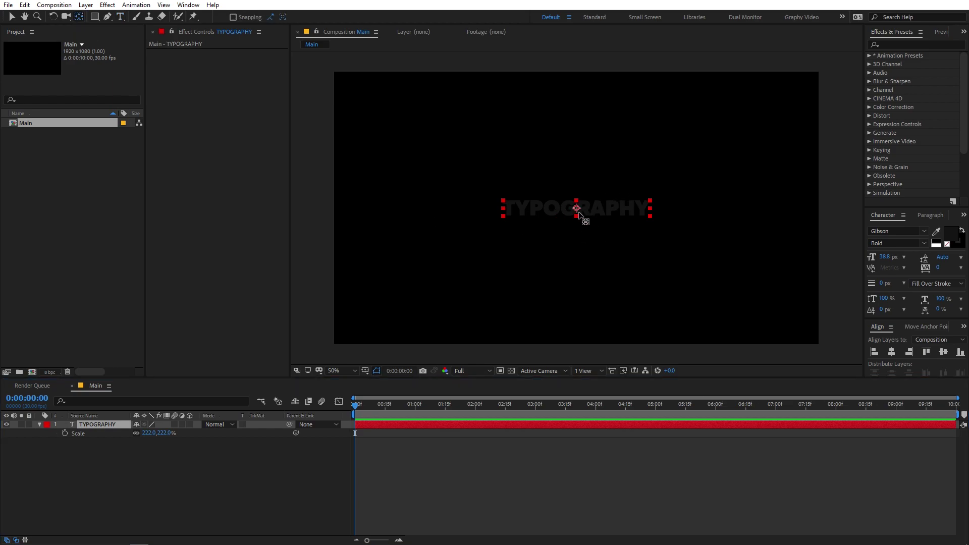
# Create a full-frame light grey (E9E9E9) solid layer.
pyautogui.press('v')
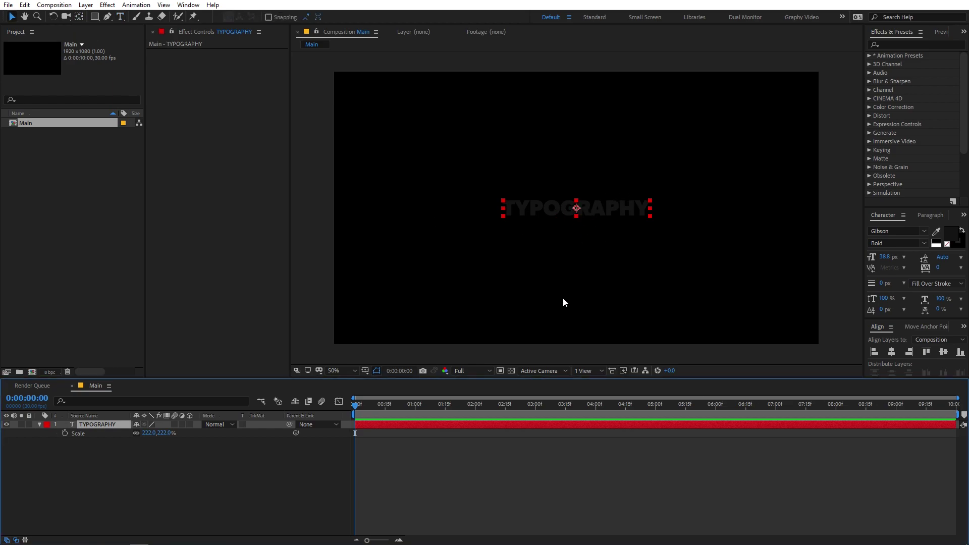
pyautogui.rightClick(202, 475)
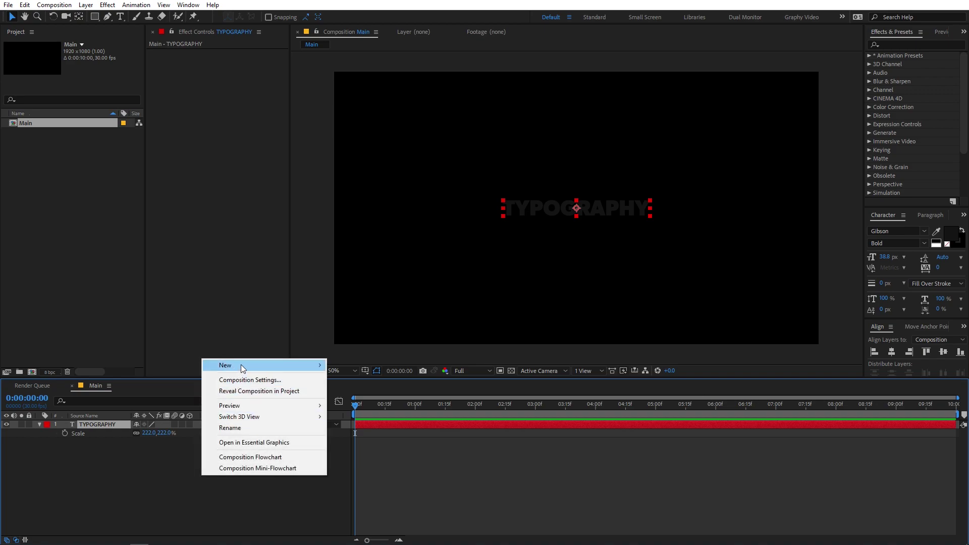
pyautogui.moveTo(241, 365)
pyautogui.click(377, 393)
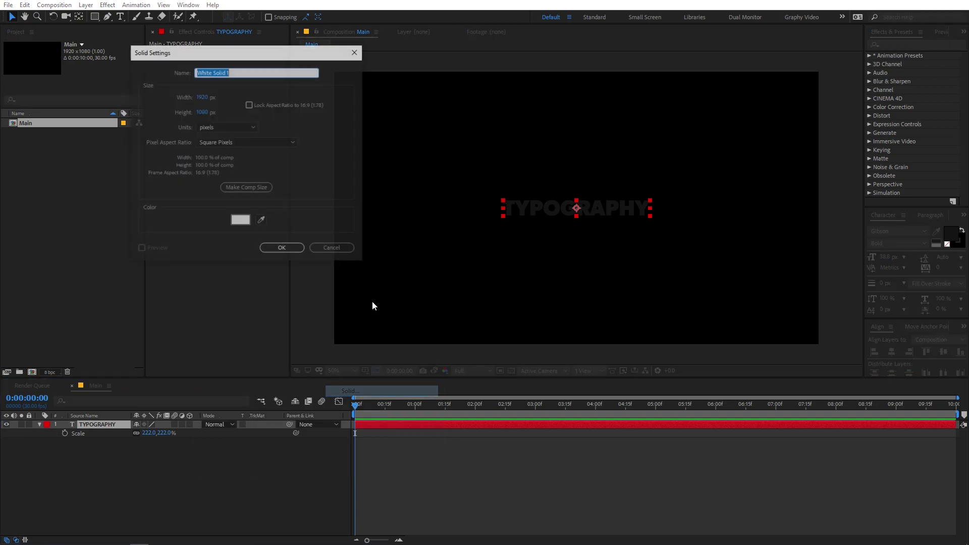
pyautogui.click(240, 221)
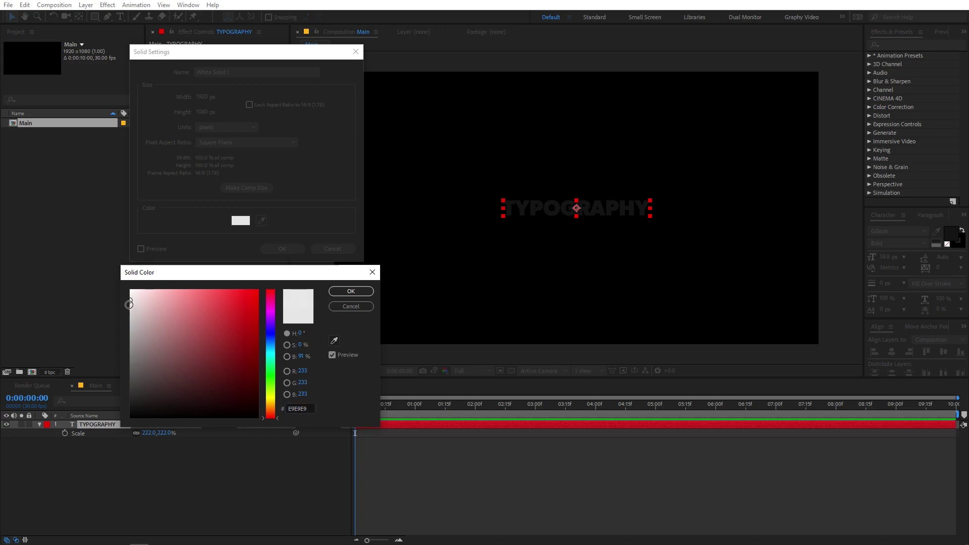
pyautogui.click(359, 294)
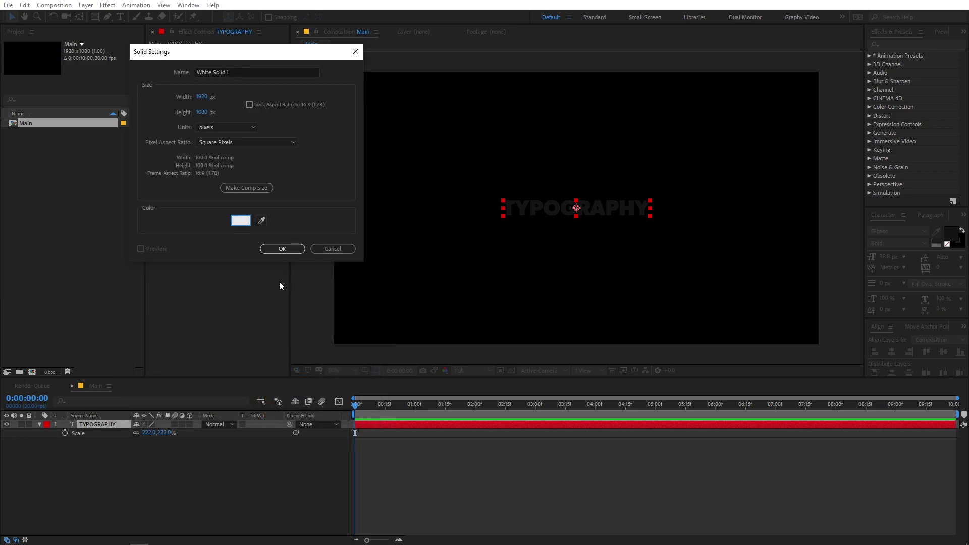
pyautogui.click(281, 249)
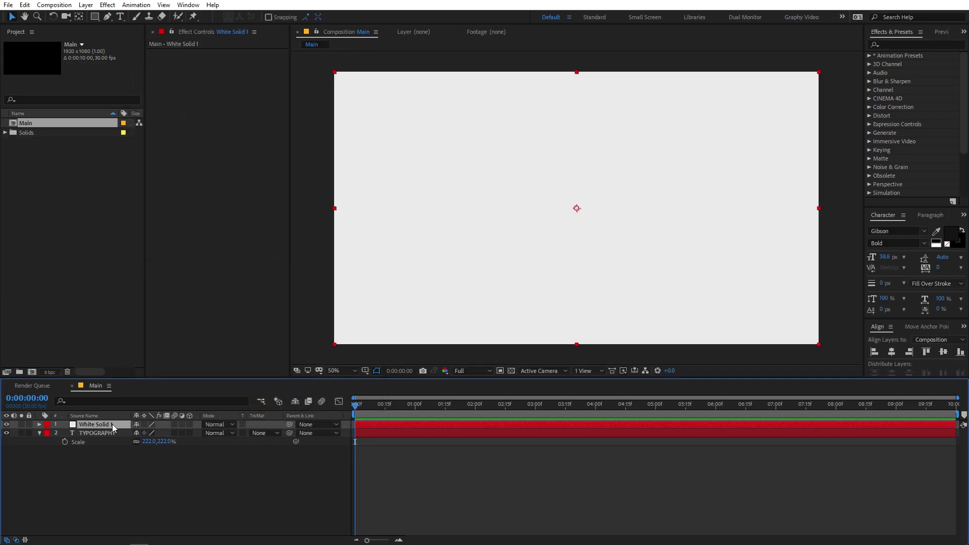
# Move the solid beneath the TYPOGRAPHY layer and deselect all layers.
pyautogui.moveTo(112, 424); pyautogui.dragTo(117, 457)
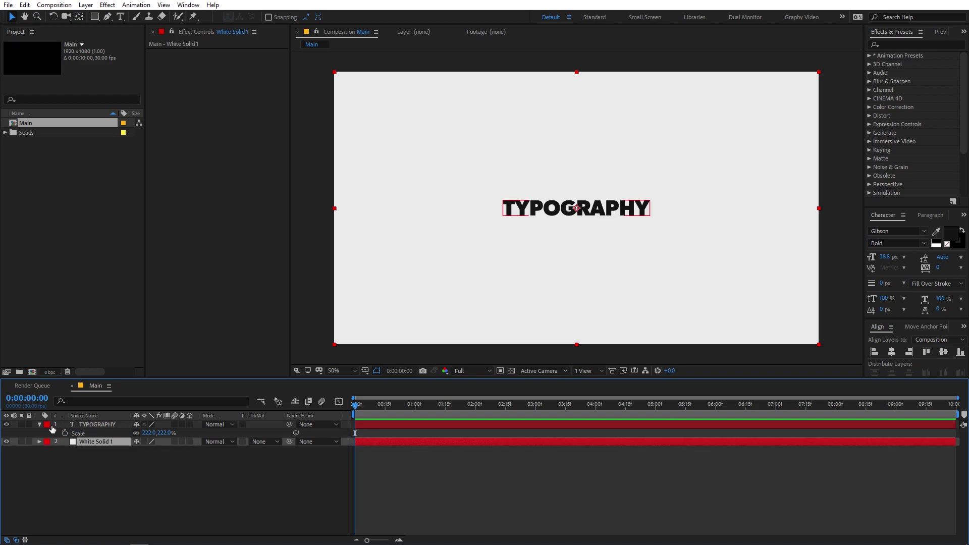
pyautogui.click(39, 425)
pyautogui.press('F2')
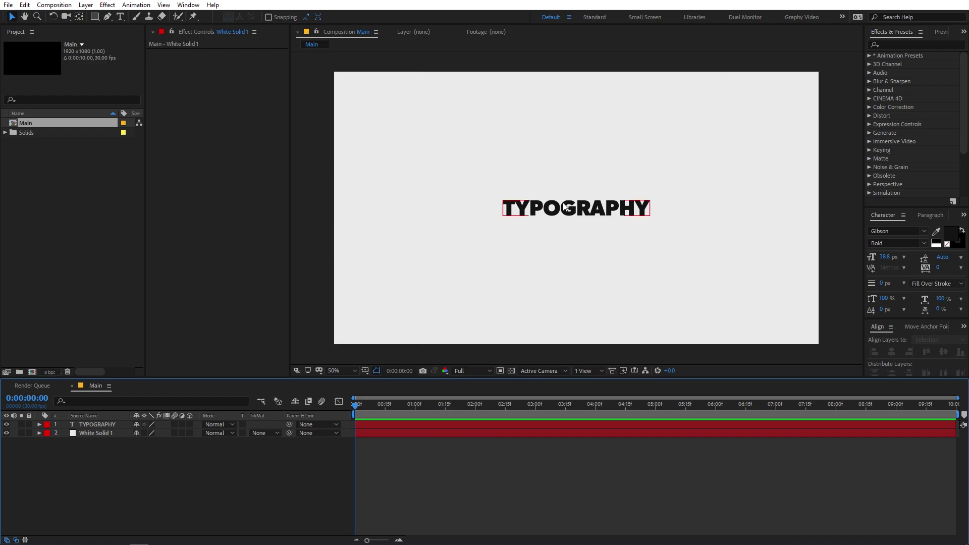
# Scale the TYPOGRAPHY layer to 309.3% and duplicate it as TYPOGRAPHY 2.
pyautogui.rightClick(555, 205)
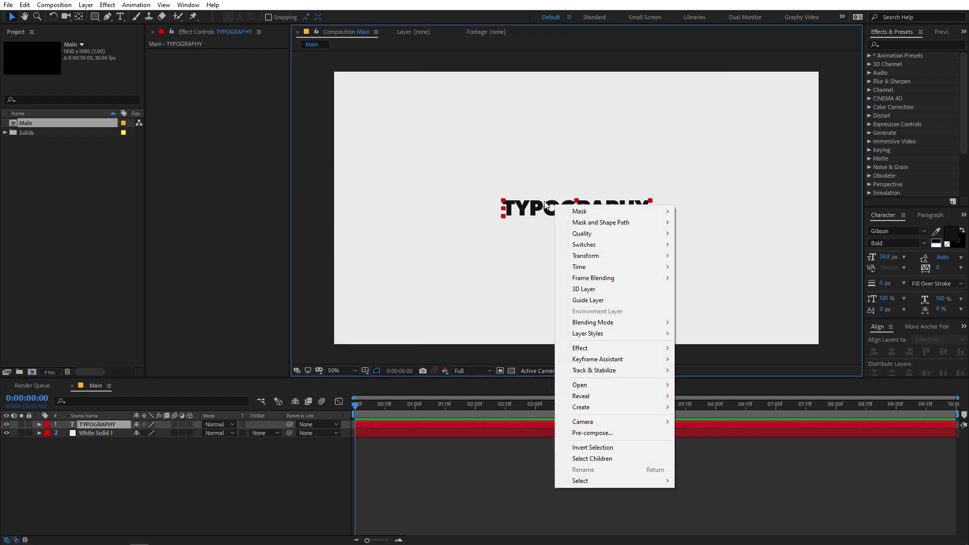
pyautogui.click(455, 462)
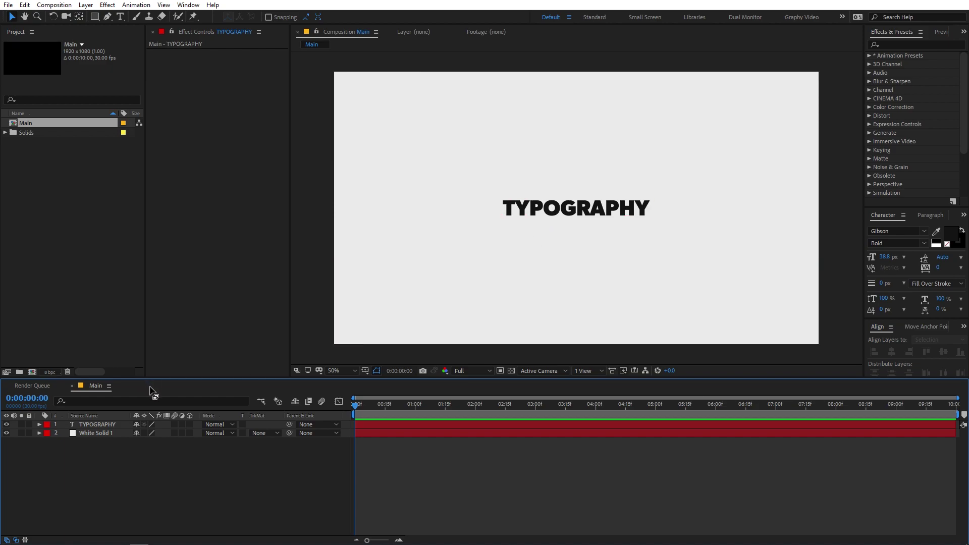
pyautogui.click(103, 424)
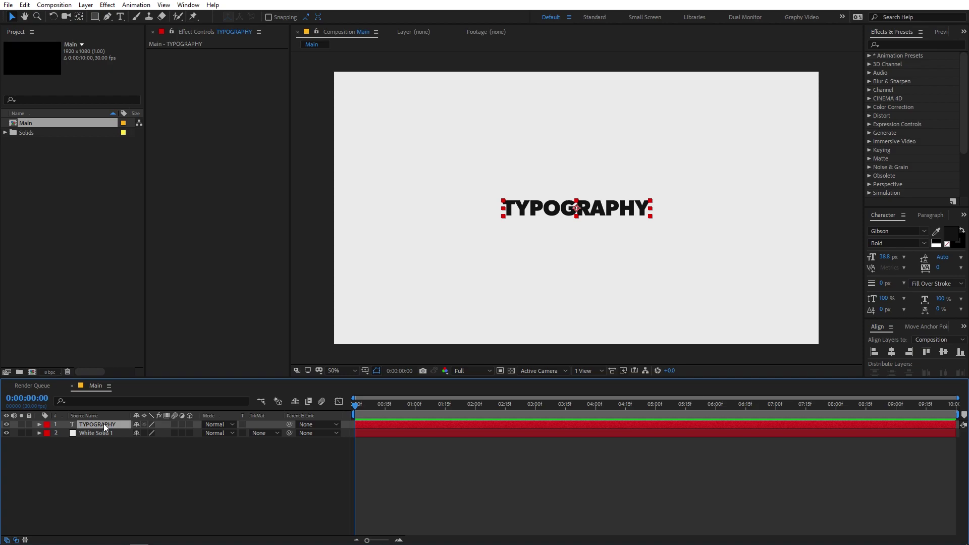
pyautogui.scroll(-2, 586, 251)
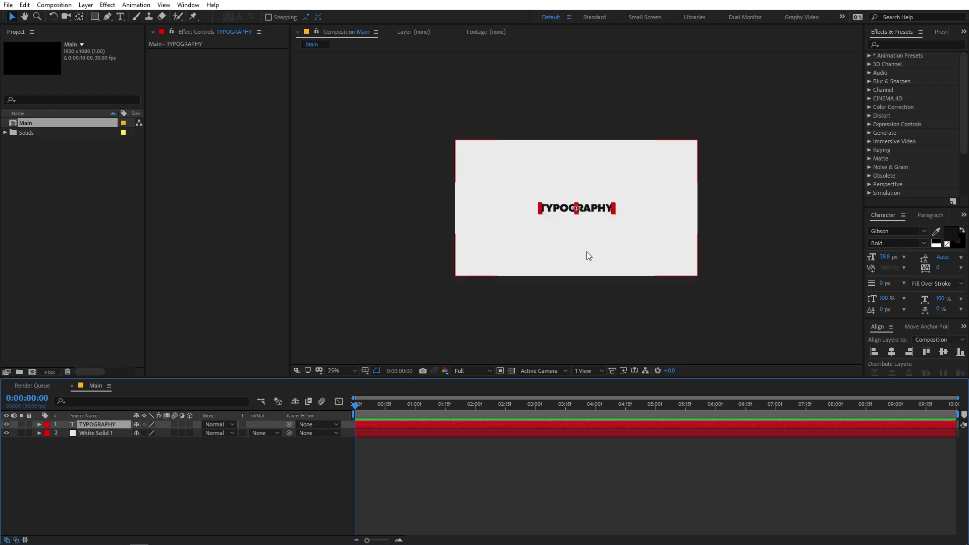
pyautogui.press('s')
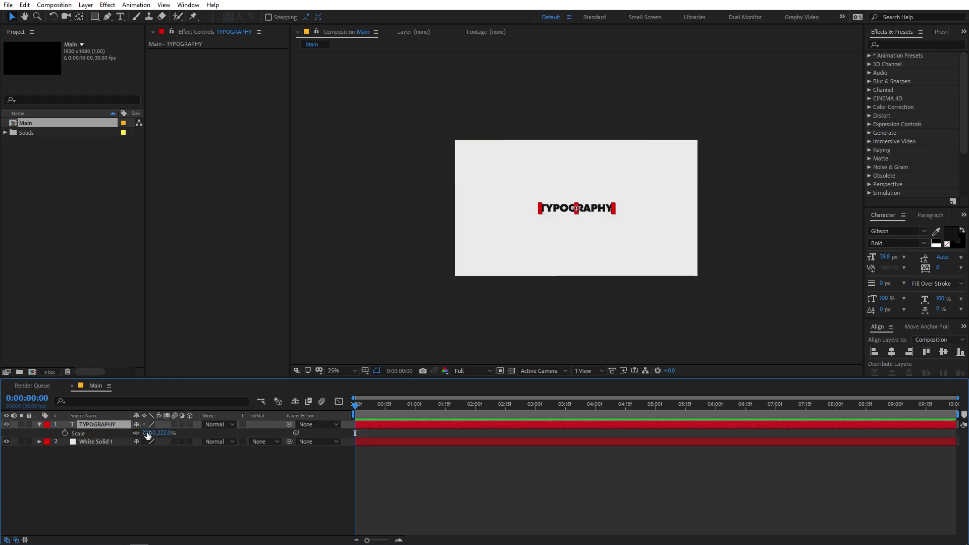
pyautogui.moveTo(148, 433); pyautogui.dragTo(222, 433)
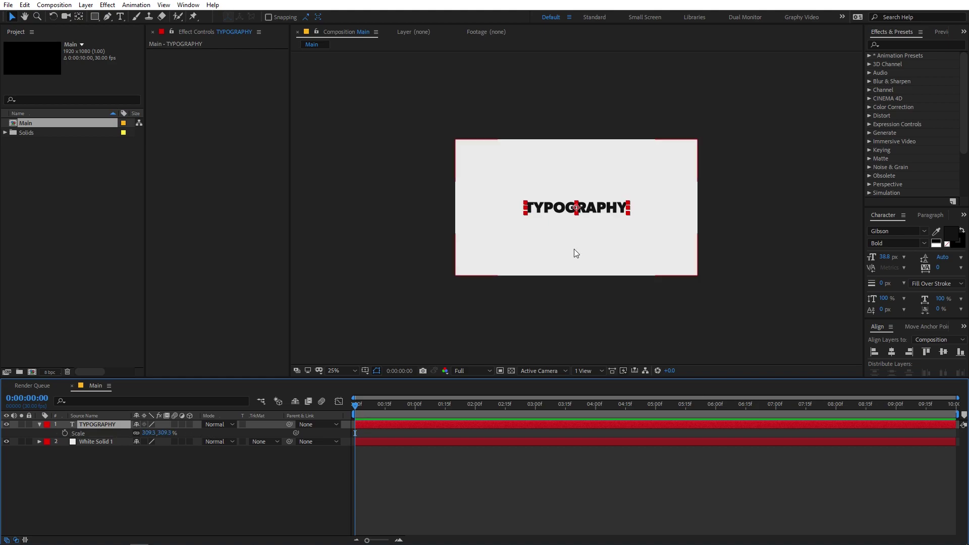
pyautogui.hotkey('ctrl', 'd')
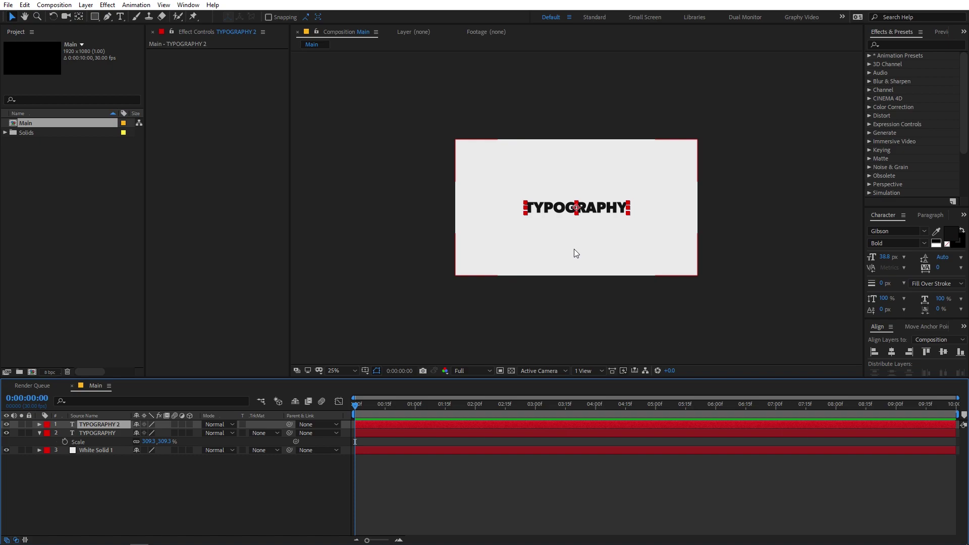
# Stack three duplicated TYPOGRAPHY rows above the original using Shift+Up nudges.
pyautogui.hotkey('shift', 'Up')
pyautogui.hotkey('shift', 'Up')
pyautogui.hotkey('shift', 'Up')
pyautogui.hotkey('shift', 'Up')
pyautogui.hotkey('shift', 'Up')
pyautogui.hotkey('shift', 'Up')
pyautogui.hotkey('shift', 'Up')
pyautogui.hotkey('shift', 'Up')
pyautogui.hotkey('shift', 'Up')
pyautogui.hotkey('shift', 'Up')
pyautogui.hotkey('shift', 'Up')
pyautogui.hotkey('shift', 'Up')
pyautogui.hotkey('shift', 'Up')
pyautogui.hotkey('shift', 'Up')
pyautogui.hotkey('shift', 'Up')
pyautogui.hotkey('shift', 'Up')
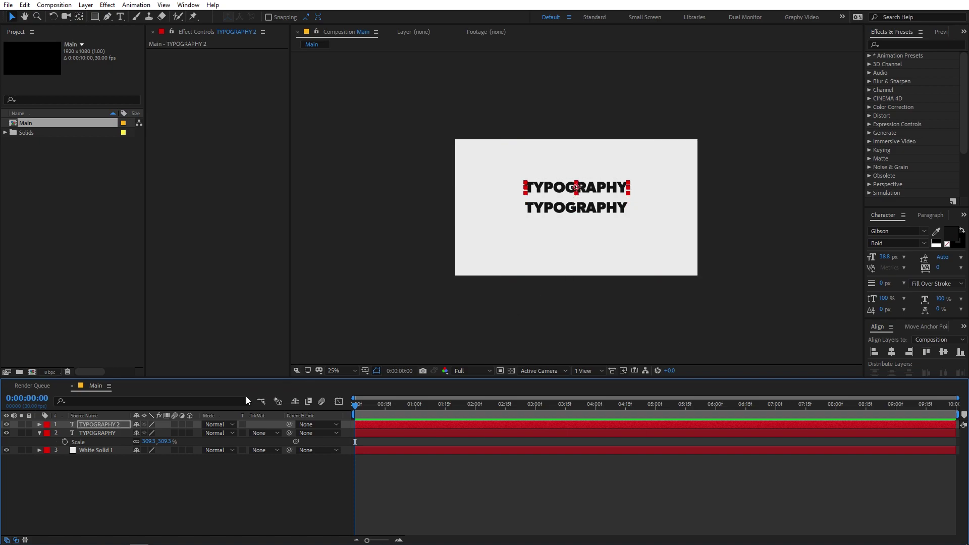
pyautogui.hotkey('ctrl', 'd')
pyautogui.hotkey('shift', 'Up')
pyautogui.hotkey('shift', 'Up')
pyautogui.hotkey('shift', 'Up')
pyautogui.hotkey('shift', 'Up')
pyautogui.hotkey('shift', 'Up')
pyautogui.hotkey('shift', 'Up')
pyautogui.hotkey('shift', 'Up')
pyautogui.hotkey('shift', 'Up')
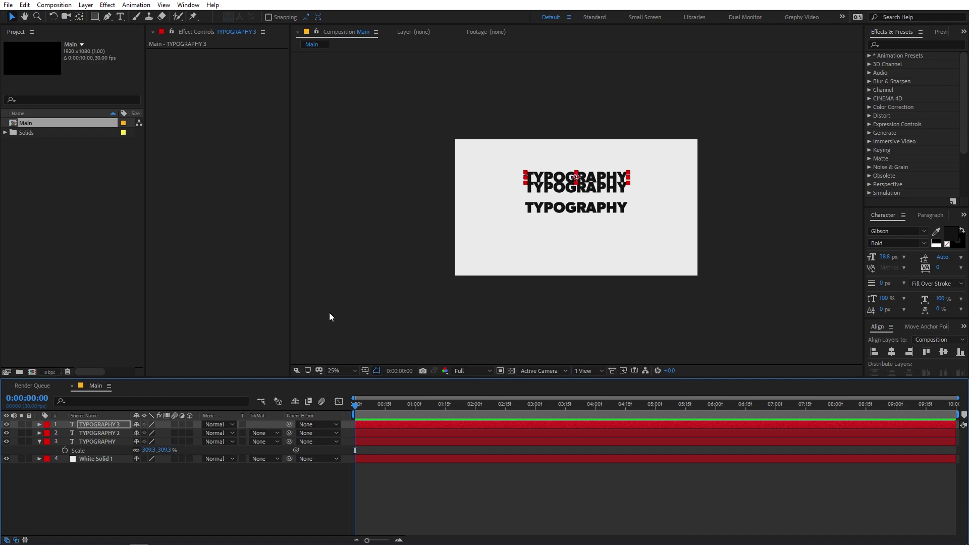
pyautogui.hotkey('shift', 'Up')
pyautogui.hotkey('shift', 'Up')
pyautogui.hotkey('shift', 'Up')
pyautogui.hotkey('shift', 'Up')
pyautogui.hotkey('shift', 'Up')
pyautogui.hotkey('shift', 'Up')
pyautogui.hotkey('shift', 'Up')
pyautogui.hotkey('shift', 'Up')
pyautogui.hotkey('ctrl', 'd')
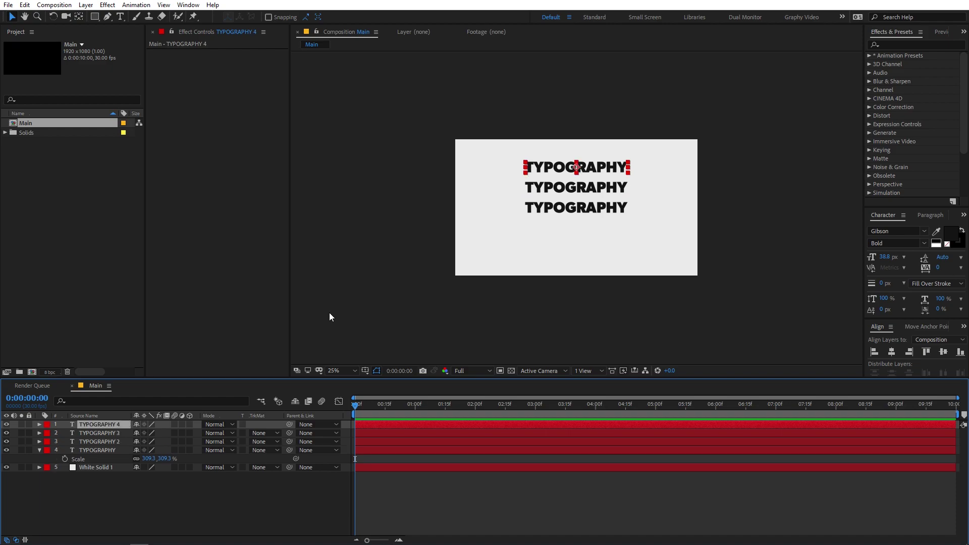
pyautogui.hotkey('shift', 'Up')
pyautogui.hotkey('shift', 'Up')
pyautogui.hotkey('shift', 'Up')
pyautogui.hotkey('shift', 'Up')
pyautogui.hotkey('shift', 'Up')
pyautogui.hotkey('shift', 'Up')
pyautogui.hotkey('shift', 'Up')
pyautogui.hotkey('shift', 'Up')
pyautogui.hotkey('shift', 'Up')
pyautogui.hotkey('shift', 'Up')
pyautogui.hotkey('shift', 'Up')
pyautogui.hotkey('shift', 'Up')
pyautogui.hotkey('shift', 'Up')
pyautogui.hotkey('shift', 'Up')
pyautogui.hotkey('shift', 'Up')
pyautogui.hotkey('shift', 'Up')
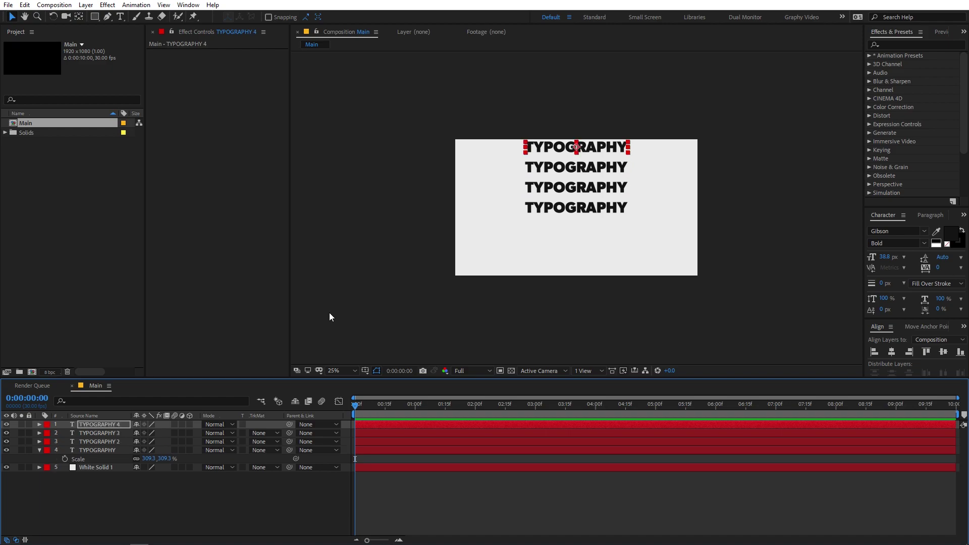
# Add three duplicated rows below the original, then select all seven text layers.
pyautogui.click(560, 207)
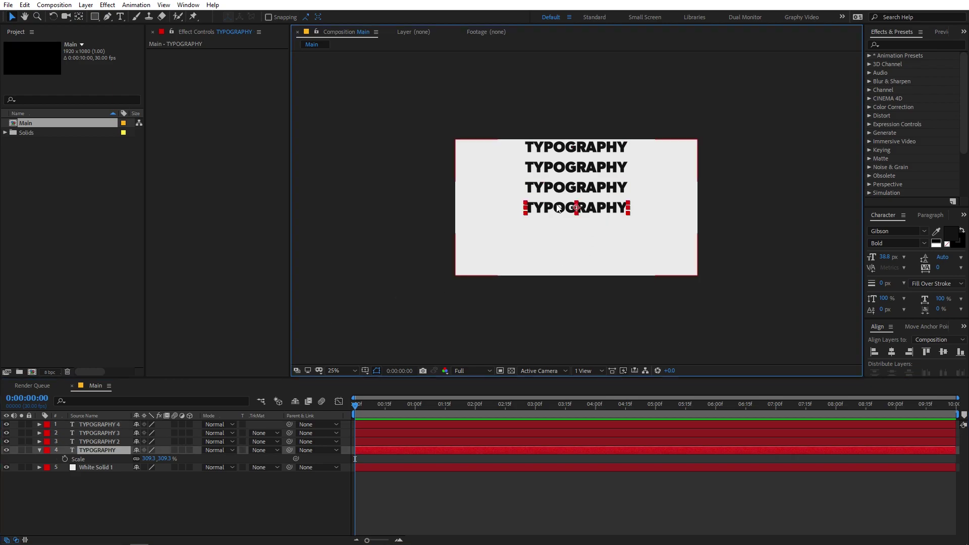
pyautogui.hotkey('ctrl', 'd')
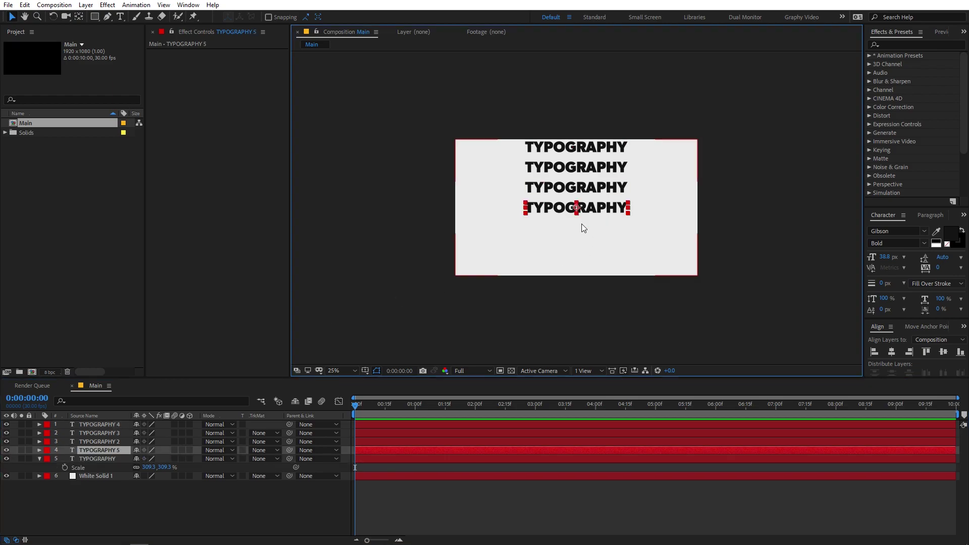
pyautogui.hotkey('shift', 'Down')
pyautogui.hotkey('shift', 'Down')
pyautogui.hotkey('shift', 'Down')
pyautogui.hotkey('shift', 'Down')
pyautogui.hotkey('shift', 'Down')
pyautogui.hotkey('shift', 'Down')
pyautogui.hotkey('shift', 'Down')
pyautogui.hotkey('shift', 'Down')
pyautogui.hotkey('shift', 'Down')
pyautogui.hotkey('shift', 'Down')
pyautogui.hotkey('shift', 'Down')
pyautogui.hotkey('shift', 'Down')
pyautogui.hotkey('shift', 'Down')
pyautogui.hotkey('shift', 'Down')
pyautogui.hotkey('shift', 'Down')
pyautogui.hotkey('shift', 'Down')
pyautogui.hotkey('ctrl', 'd')
pyautogui.hotkey('shift', 'Down')
pyautogui.hotkey('shift', 'Down')
pyautogui.hotkey('shift', 'Down')
pyautogui.hotkey('shift', 'Down')
pyautogui.hotkey('shift', 'Down')
pyautogui.hotkey('shift', 'Down')
pyautogui.hotkey('shift', 'Down')
pyautogui.hotkey('shift', 'Down')
pyautogui.hotkey('shift', 'Down')
pyautogui.hotkey('shift', 'Down')
pyautogui.hotkey('shift', 'Down')
pyautogui.hotkey('shift', 'Down')
pyautogui.hotkey('shift', 'Down')
pyautogui.hotkey('shift', 'Down')
pyautogui.hotkey('shift', 'Down')
pyautogui.hotkey('shift', 'Down')
pyautogui.hotkey('ctrl', 'd')
pyautogui.hotkey('shift', 'Down')
pyautogui.hotkey('shift', 'Down')
pyautogui.hotkey('shift', 'Down')
pyautogui.hotkey('shift', 'Down')
pyautogui.hotkey('shift', 'Down')
pyautogui.hotkey('shift', 'Down')
pyautogui.hotkey('shift', 'Down')
pyautogui.hotkey('shift', 'Down')
pyautogui.hotkey('shift', 'Down')
pyautogui.hotkey('shift', 'Down')
pyautogui.hotkey('shift', 'Down')
pyautogui.hotkey('shift', 'Down')
pyautogui.hotkey('shift', 'Down')
pyautogui.hotkey('shift', 'Down')
pyautogui.hotkey('shift', 'Down')
pyautogui.hotkey('shift', 'Down')
pyautogui.click(97, 476)
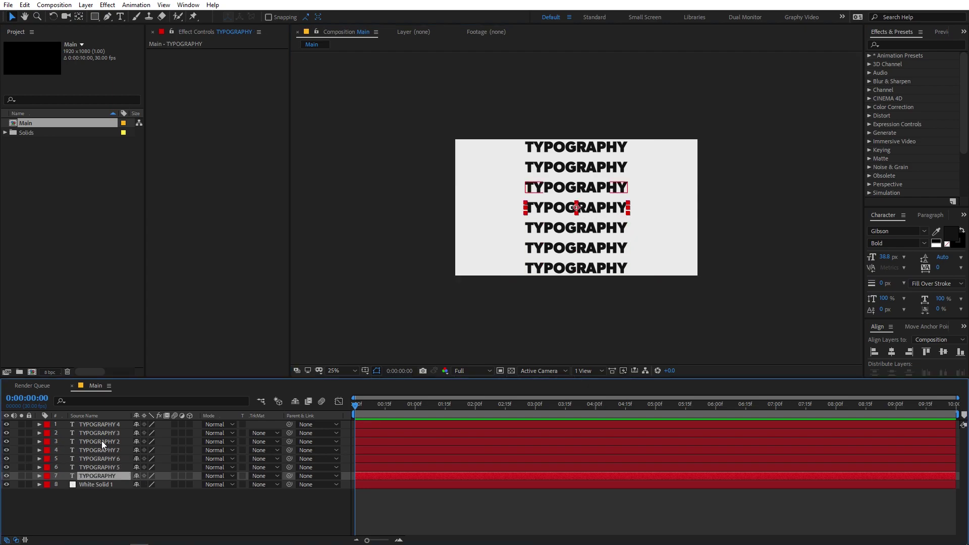
pyautogui.keyDown('shift'); pyautogui.click(99, 424); pyautogui.keyUp('shift')
# Label the seven text layers Yellow and reselect them.
pyautogui.click(50, 426)
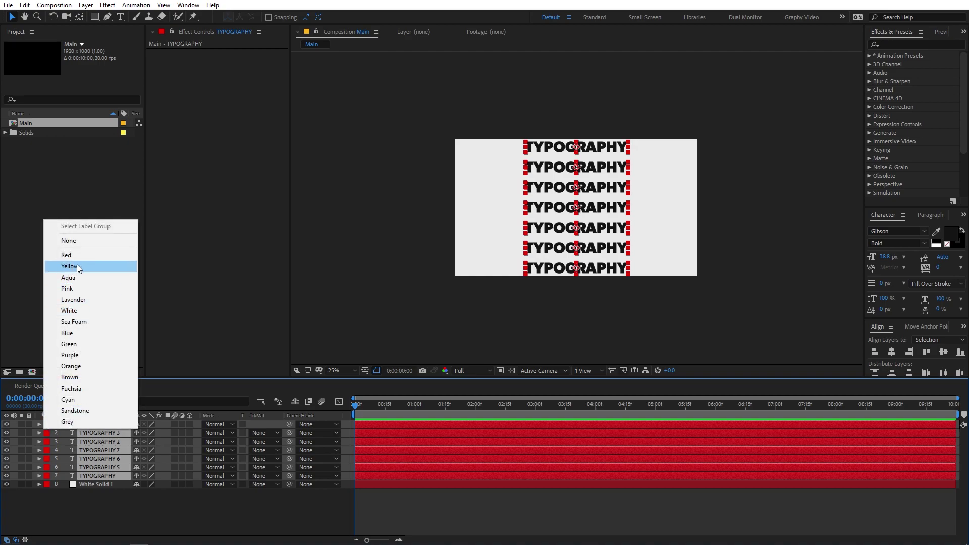
pyautogui.click(77, 266)
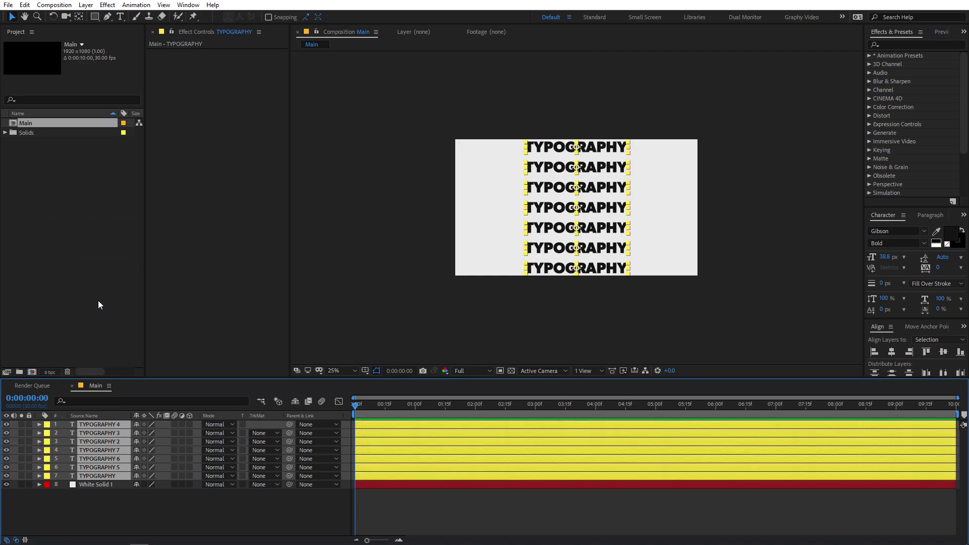
pyautogui.click(295, 504)
pyautogui.click(87, 477)
pyautogui.keyDown('shift'); pyautogui.click(96, 425); pyautogui.keyUp('shift')
# Duplicate the seven rows, label the copies green, and shift them left.
pyautogui.hotkey('ctrl', 'd')
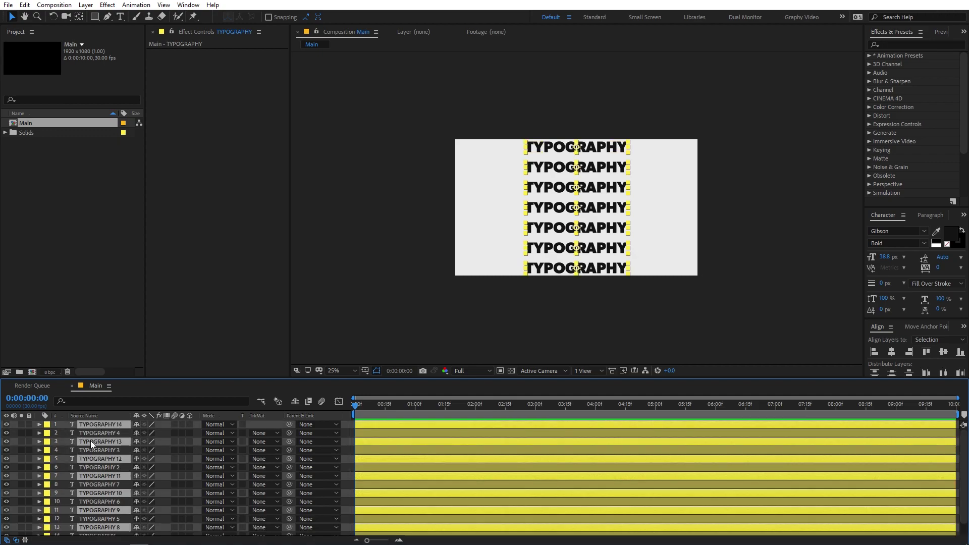
pyautogui.moveTo(95, 441); pyautogui.dragTo(96, 429)
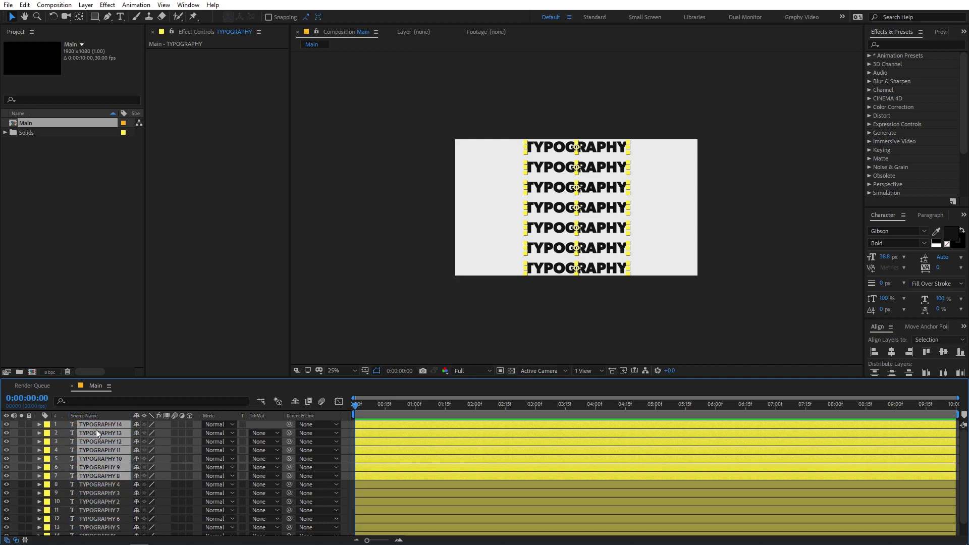
pyautogui.click(48, 425)
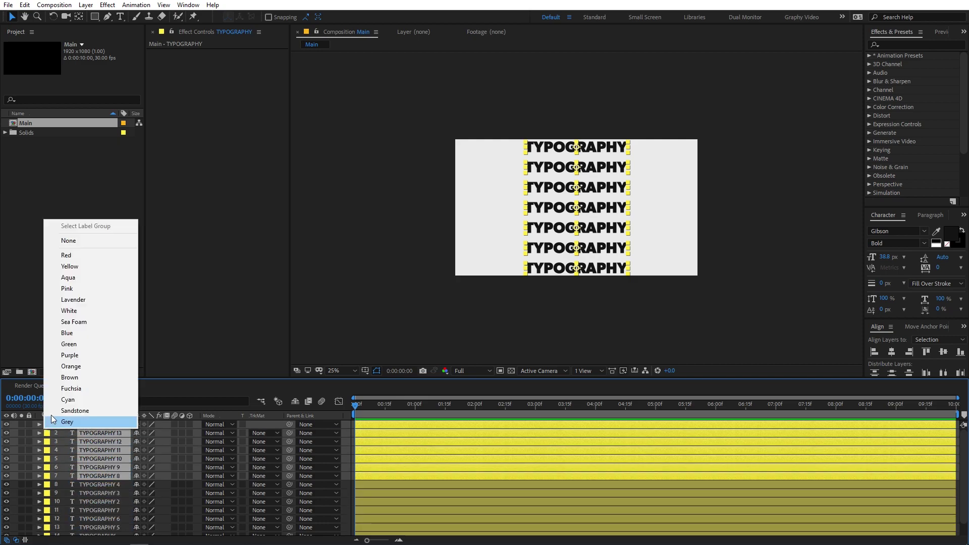
pyautogui.click(74, 279)
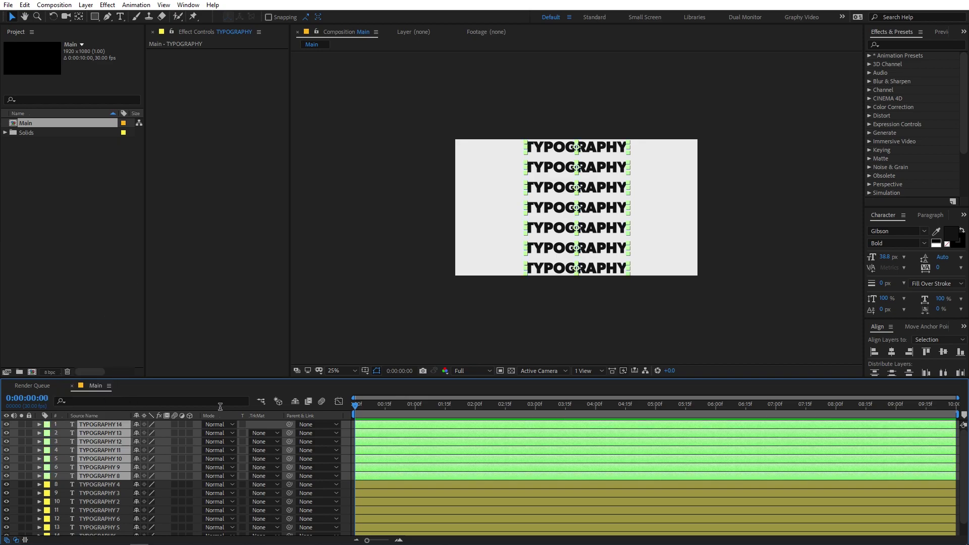
pyautogui.click(551, 190)
pyautogui.moveTo(550, 191); pyautogui.dragTo(442, 189)
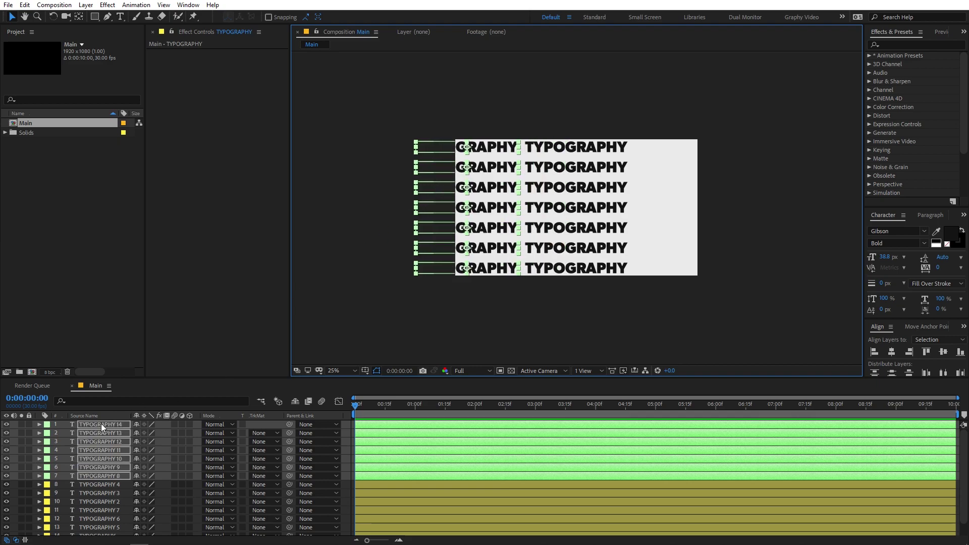
# Duplicate the rows again, label them Lavender, shift them right, and deselect.
pyautogui.hotkey('ctrl', 'd')
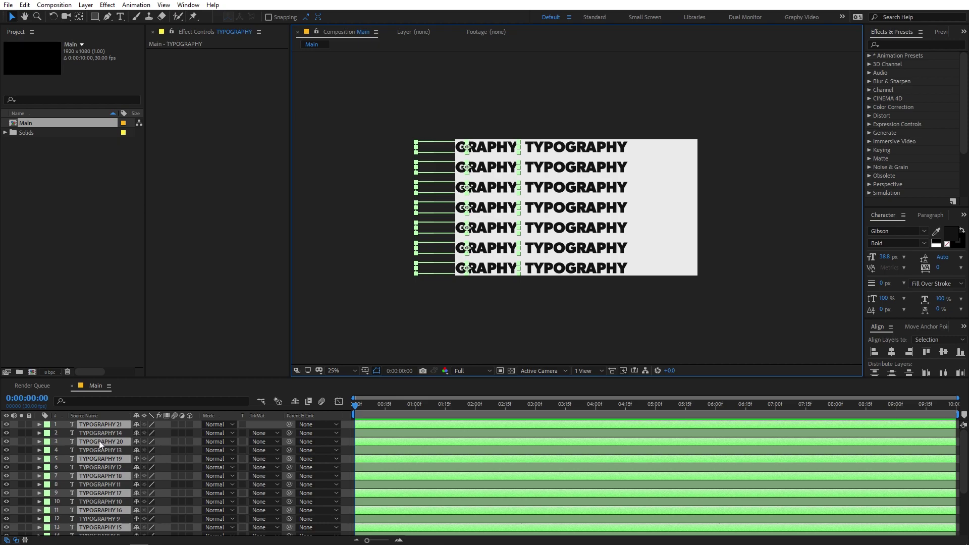
pyautogui.click(47, 424)
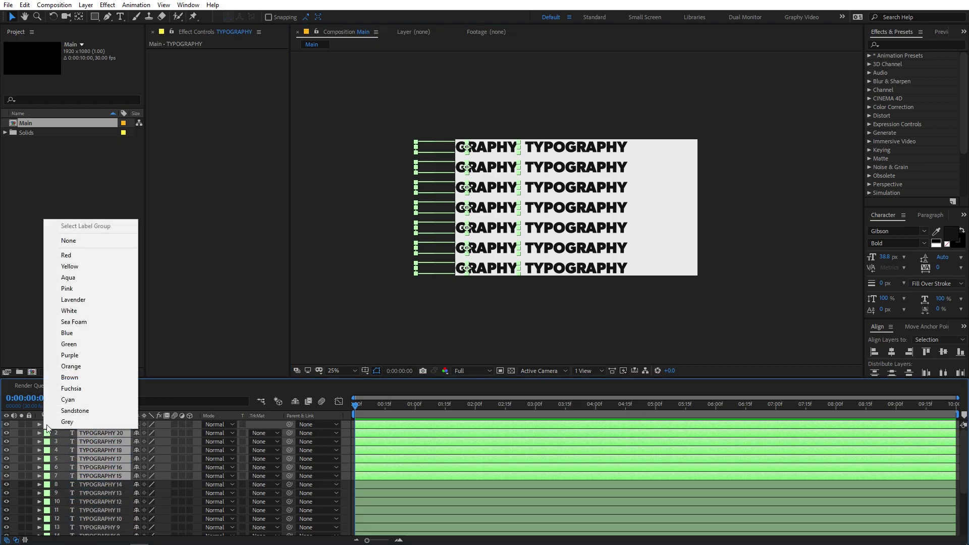
pyautogui.click(83, 301)
pyautogui.moveTo(479, 211); pyautogui.dragTo(700, 218)
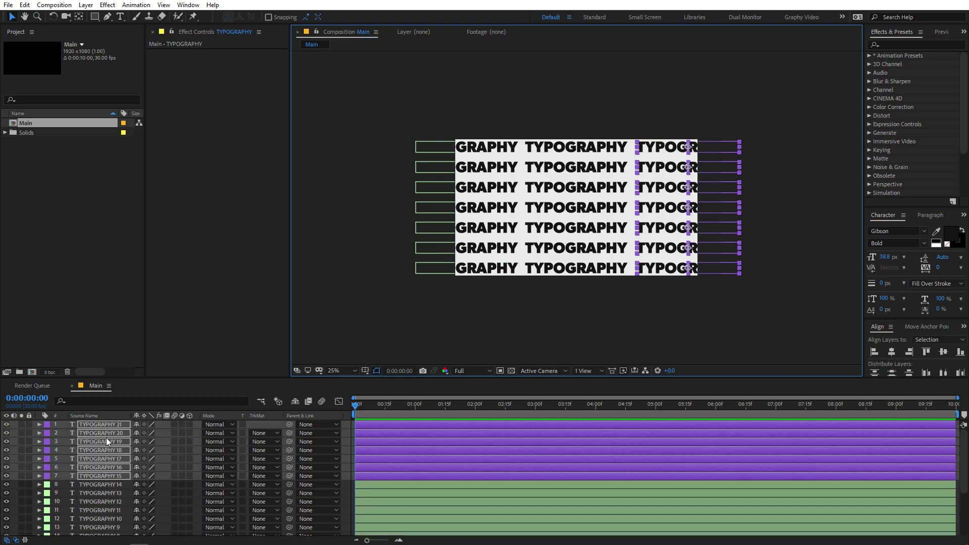
pyautogui.click(126, 303)
pyautogui.click(570, 295)
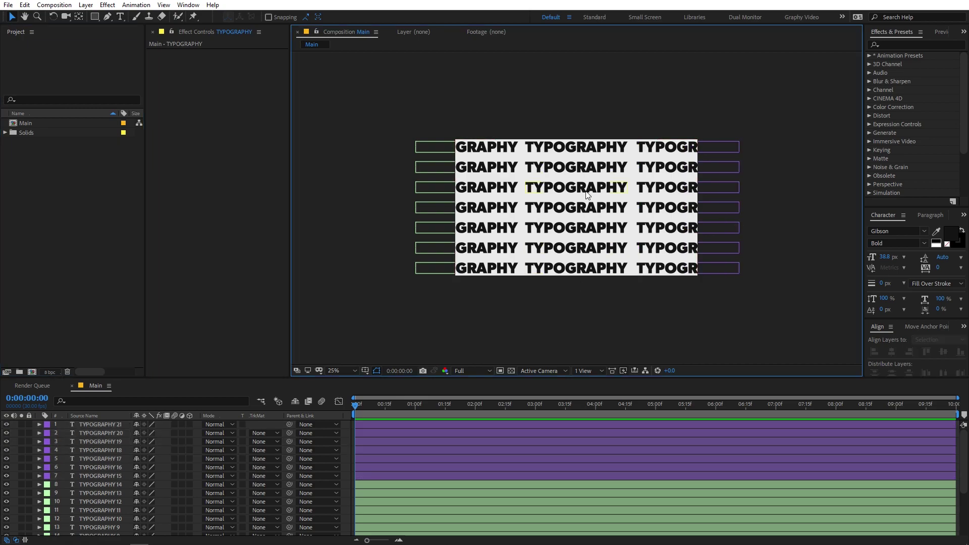
pyautogui.click(348, 468)
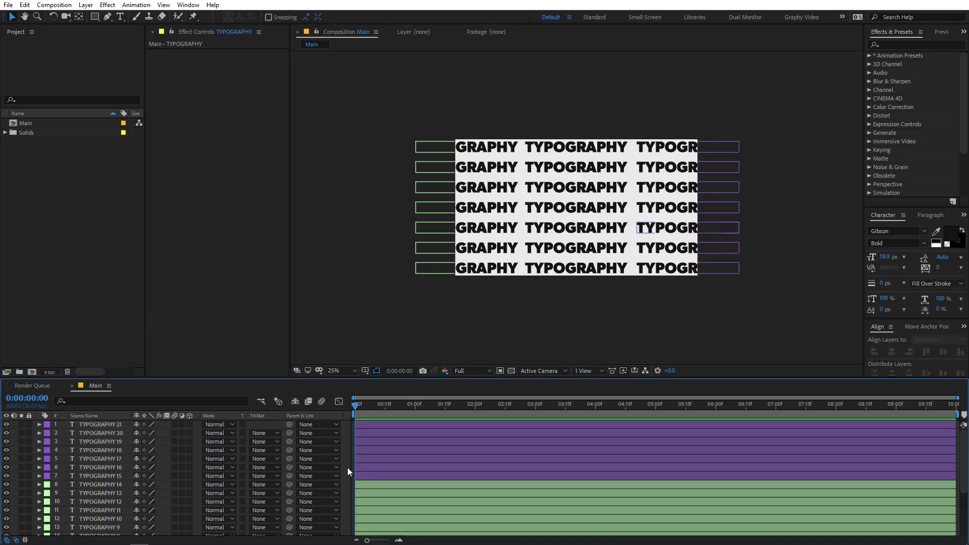
# Add an adjustment layer on top and apply the Bulge effect to it.
pyautogui.rightClick(347, 468)
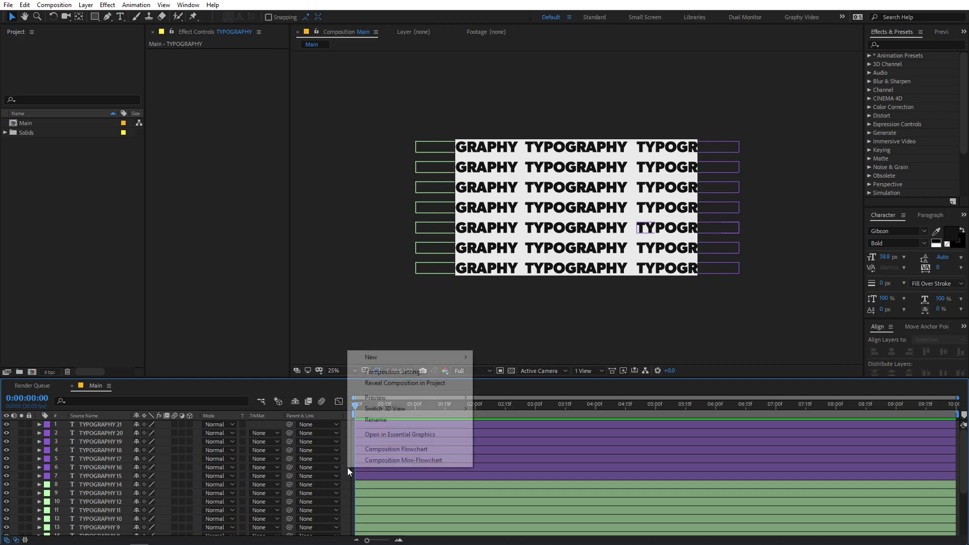
pyautogui.moveTo(384, 359)
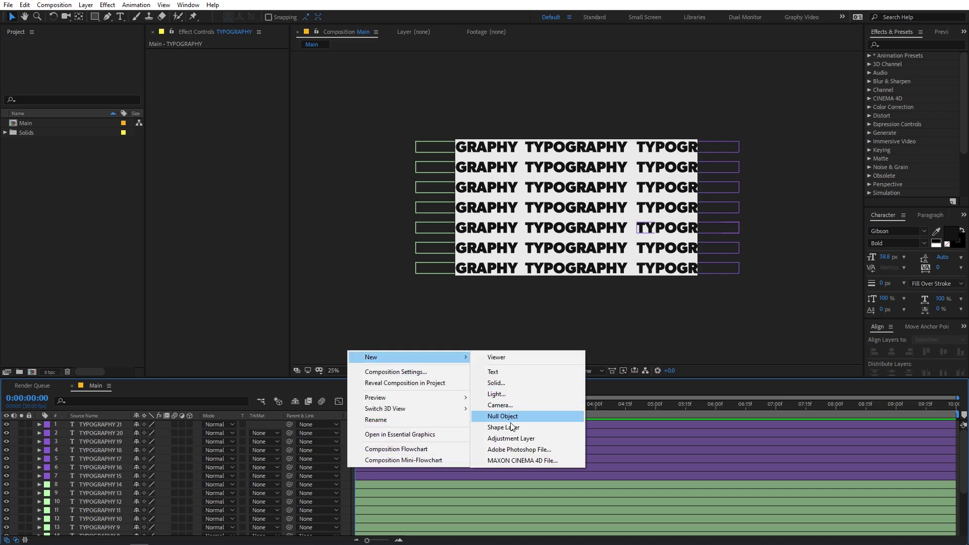
pyautogui.click(506, 437)
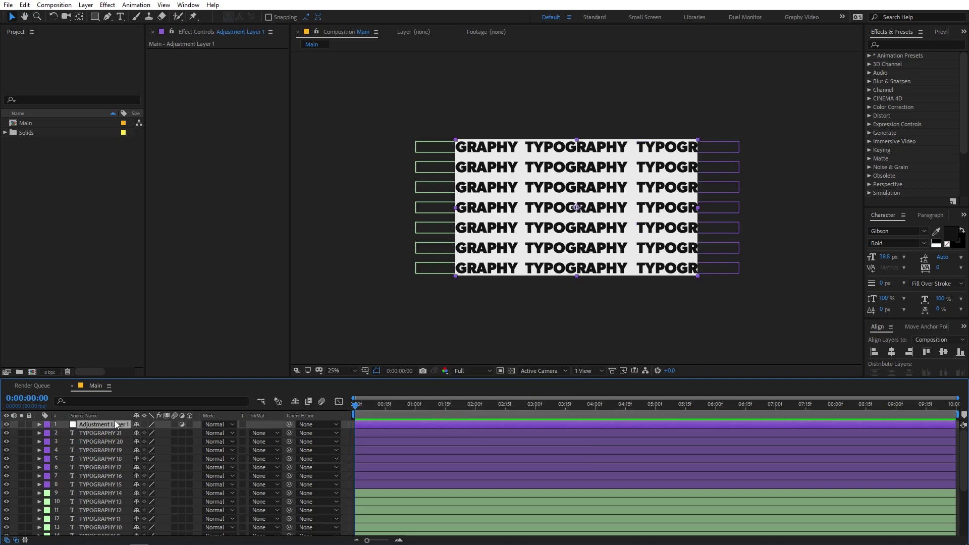
pyautogui.click(906, 45)
pyautogui.write('bul')
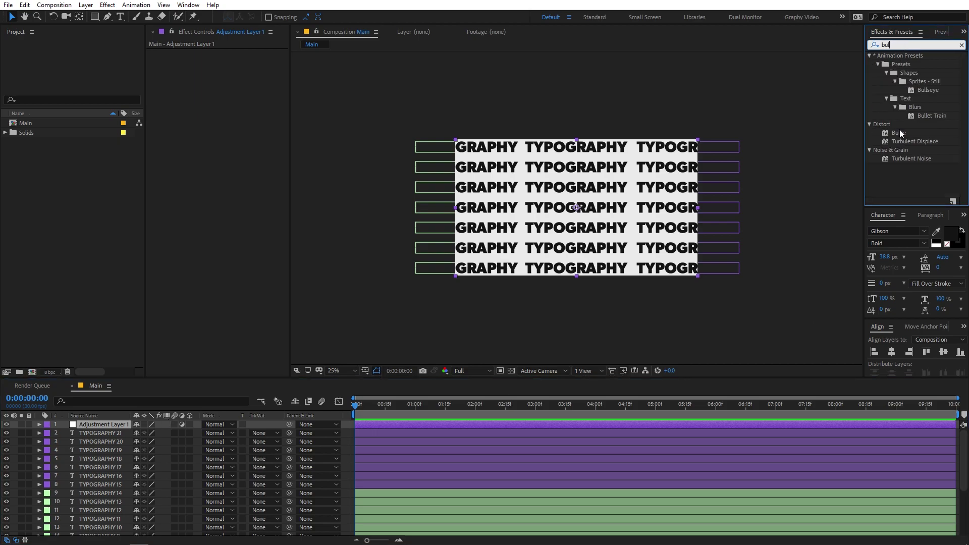
pyautogui.moveTo(900, 132); pyautogui.dragTo(121, 425)
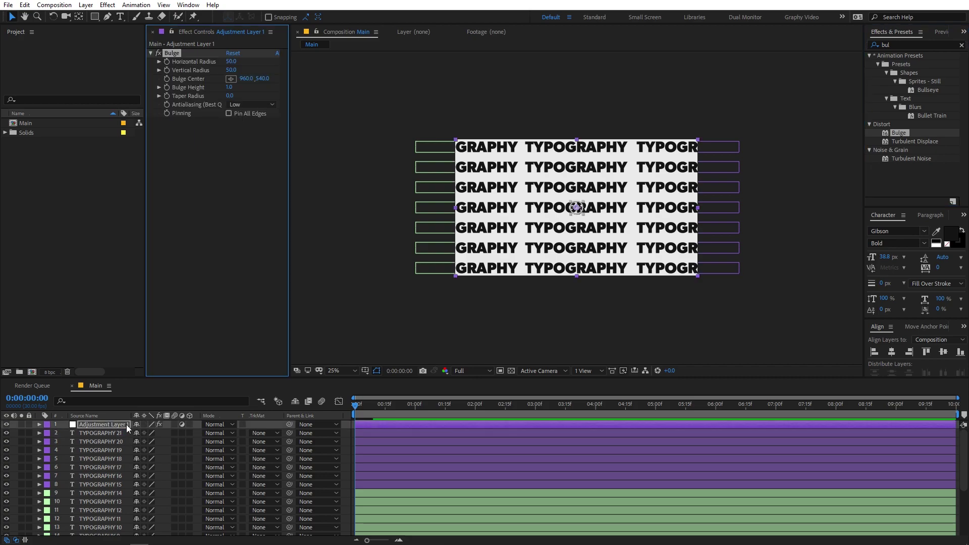
# Set the Bulge horizontal and vertical radius to 600.
pyautogui.moveTo(230, 61); pyautogui.dragTo(564, 96)
pyautogui.click(232, 61)
pyautogui.write('600')
pyautogui.press('Tab')
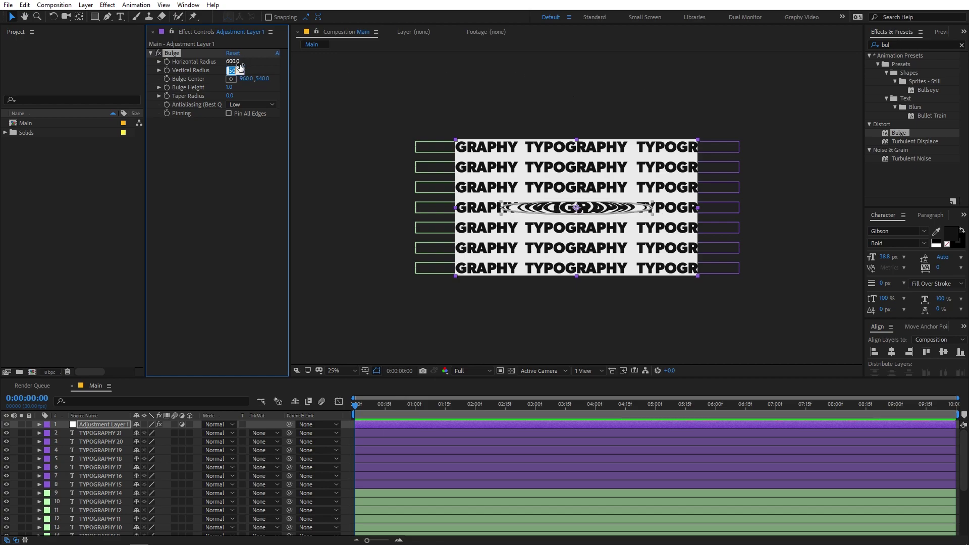
pyautogui.write('600')
pyautogui.press('Return')
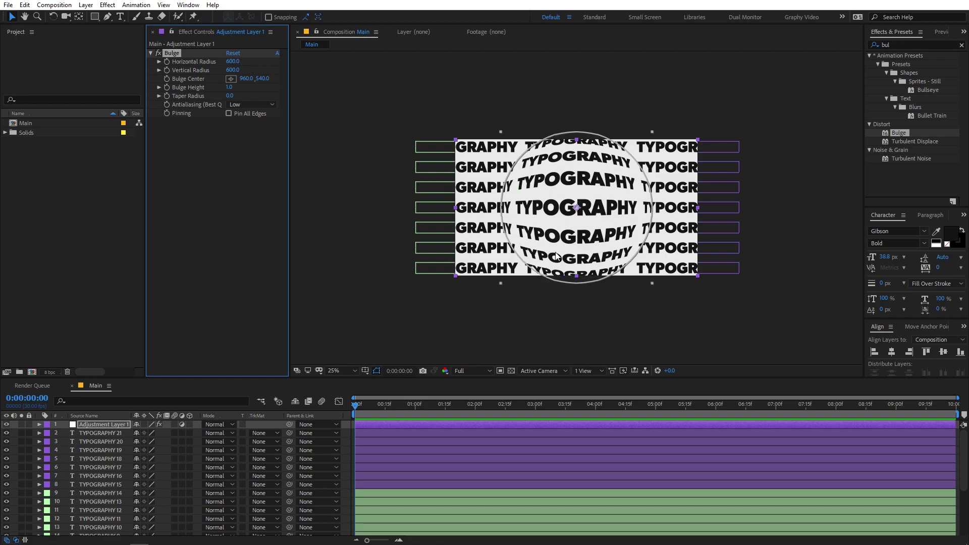
pyautogui.click(607, 320)
# Set the Bulge taper radius to 400 and check it at 25% and 50% zoom.
pyautogui.scroll(2, 572, 207)
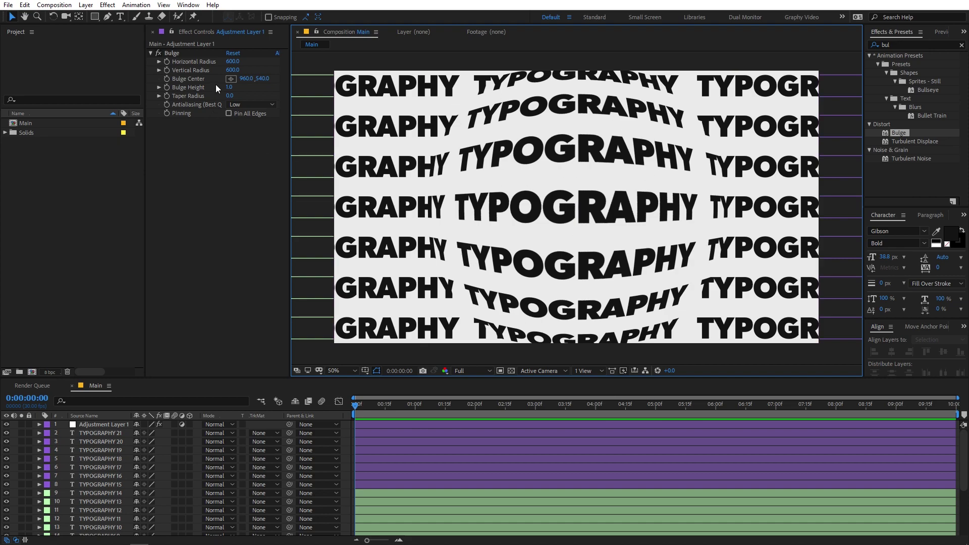
pyautogui.moveTo(311, 100); pyautogui.dragTo(395, 100)
pyautogui.click(235, 96)
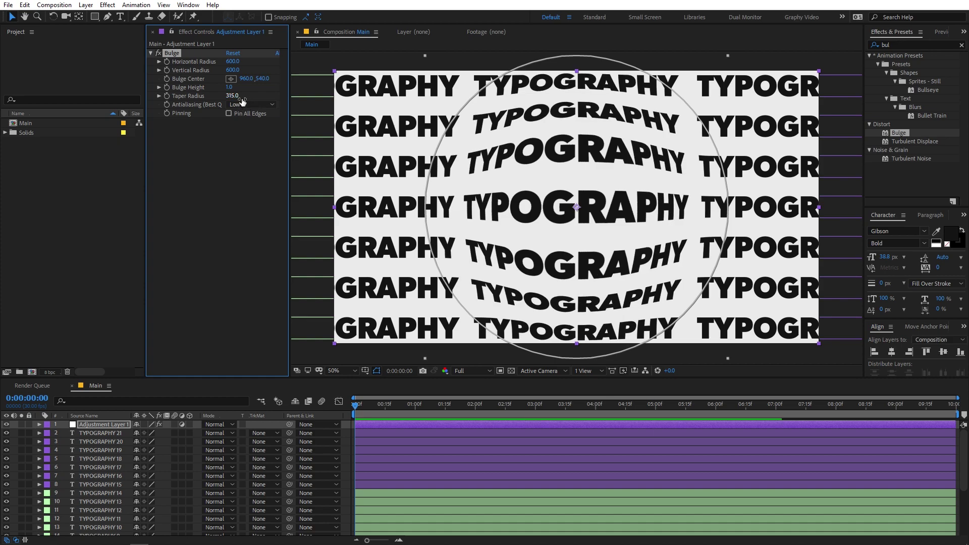
pyautogui.write('400')
pyautogui.press('Return')
pyautogui.press(',')
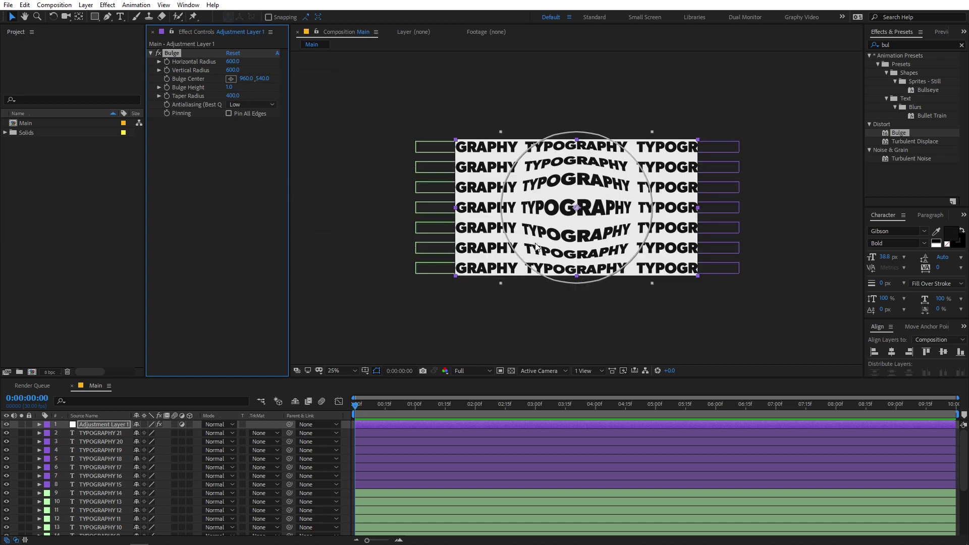
pyautogui.click(785, 271)
pyautogui.press('.')
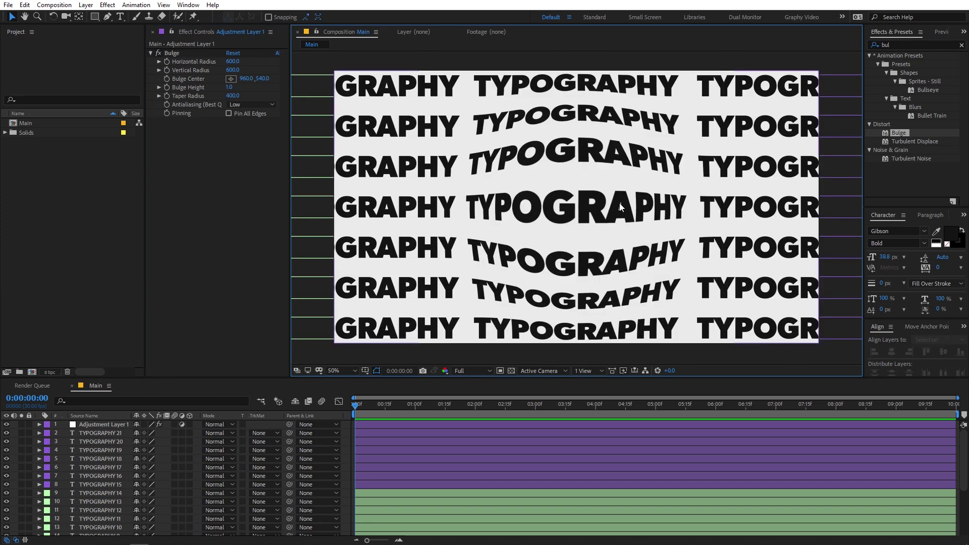
# Select all 21 TYPOGRAPHY layers, duplicate them, and move the copies up the stack.
pyautogui.click(101, 433)
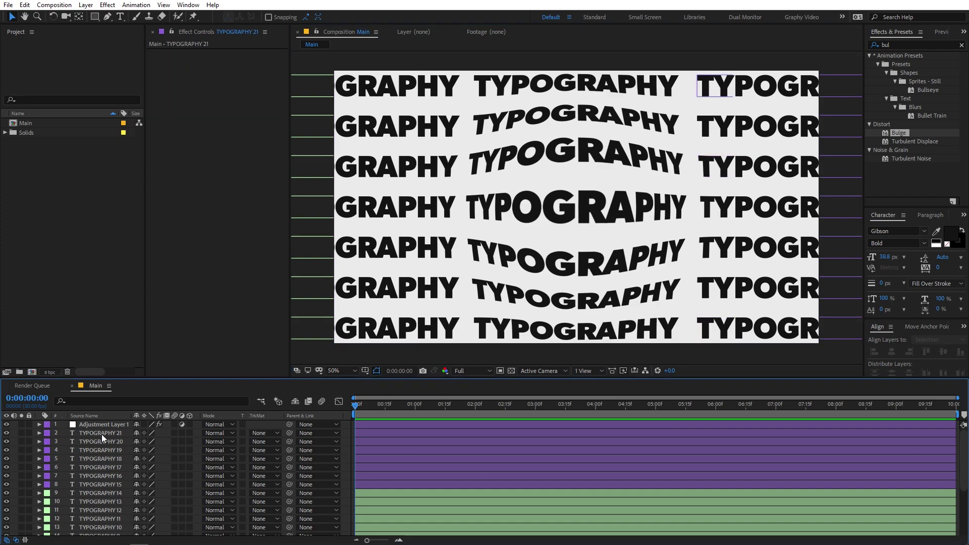
pyautogui.scroll(-3, 100, 467)
pyautogui.keyDown('ctrl'); pyautogui.click(100, 524); pyautogui.keyUp('ctrl')
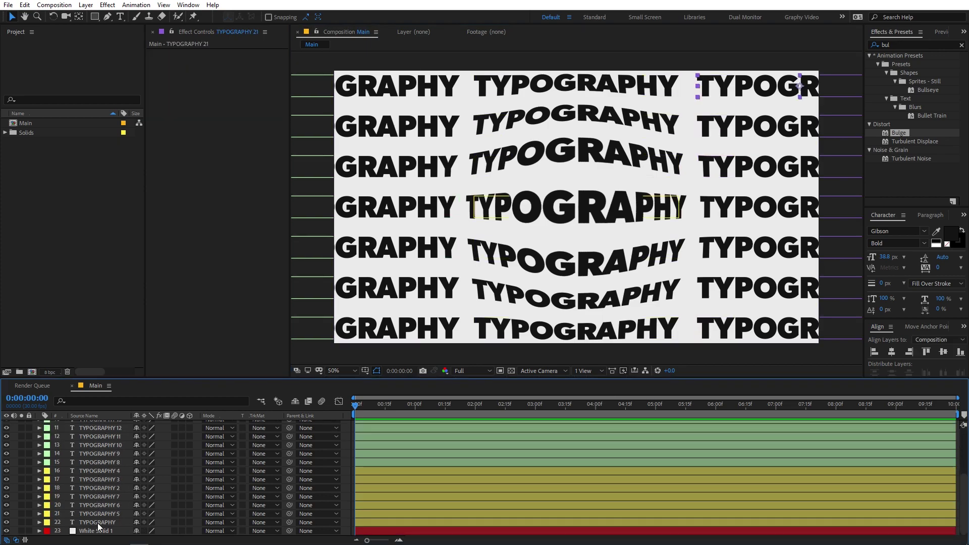
pyautogui.keyDown('shift'); pyautogui.click(98, 523); pyautogui.keyUp('shift')
pyautogui.scroll(3, 109, 437)
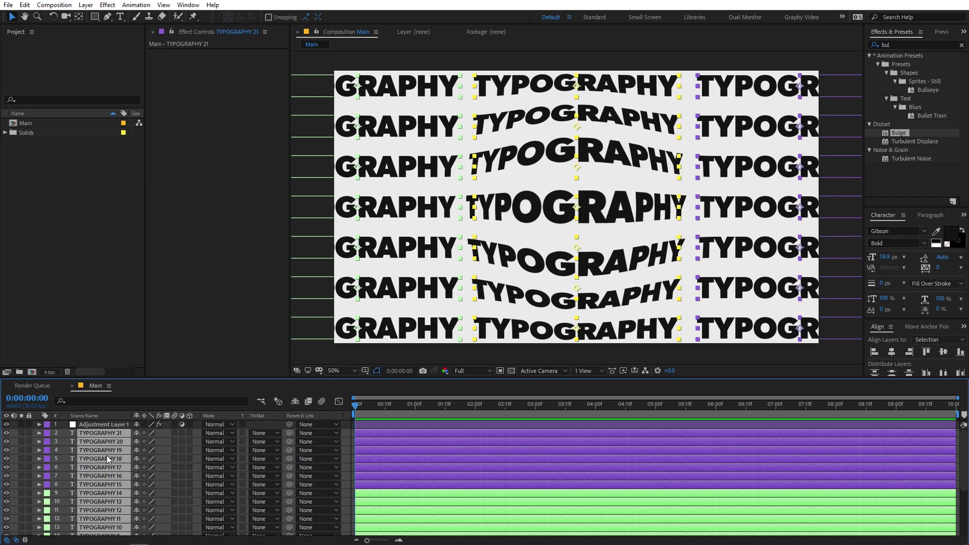
pyautogui.hotkey('ctrl', 'd')
pyautogui.moveTo(99, 450)
pyautogui.mouseDown()
pyautogui.moveTo(108, 444)
pyautogui.moveTo(100, 438)
pyautogui.mouseUp()
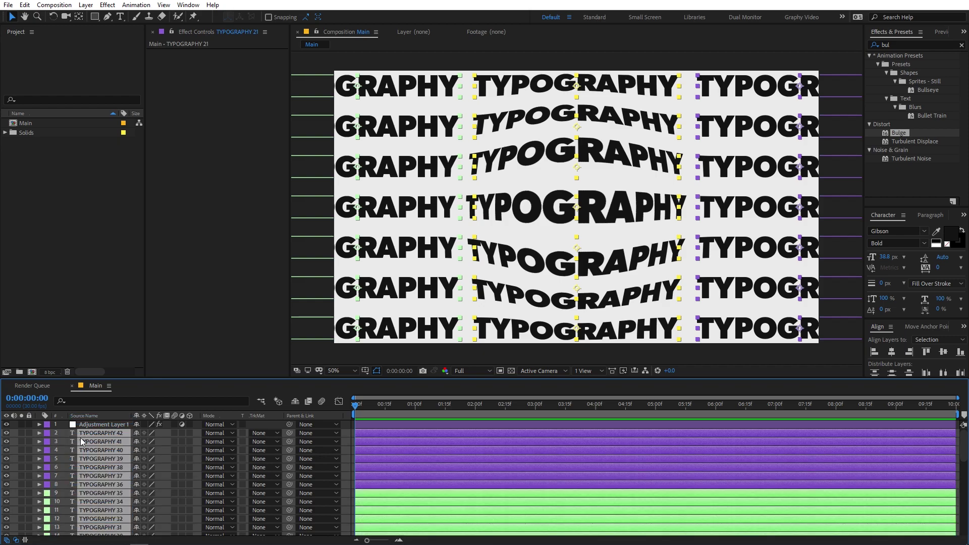
# Label the copies TYPOGRAPHY 22–42 Orange and select every layer.
pyautogui.click(53, 437)
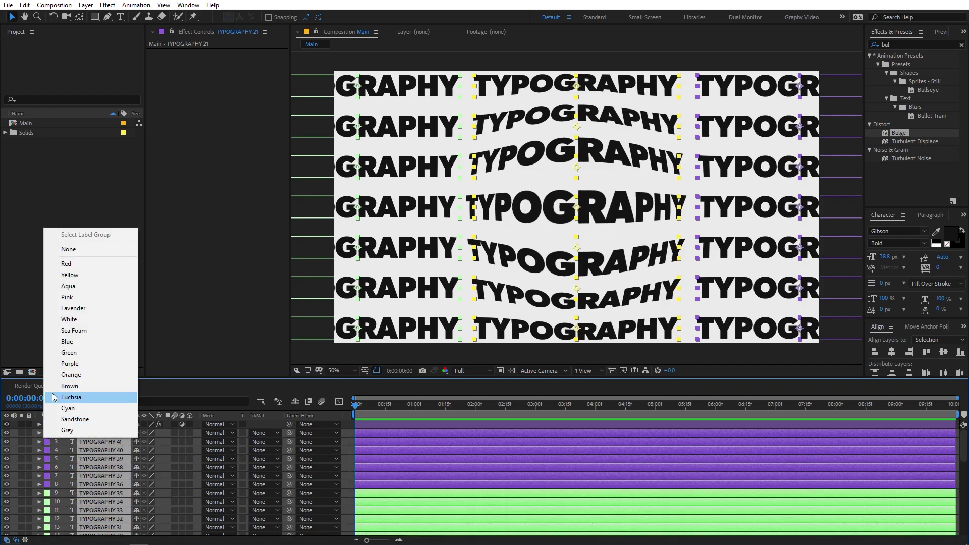
pyautogui.click(81, 377)
pyautogui.scroll(-8, 96, 453)
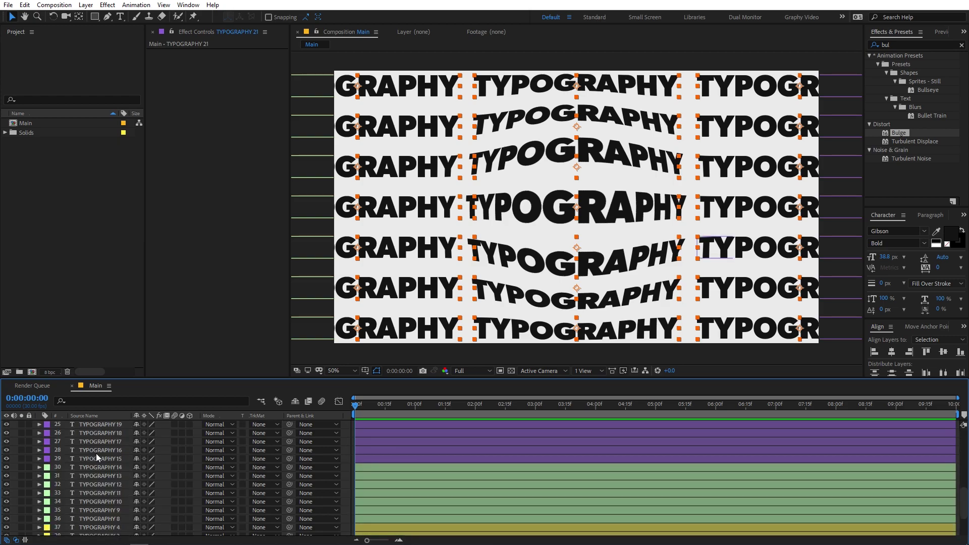
pyautogui.scroll(5, 97, 460)
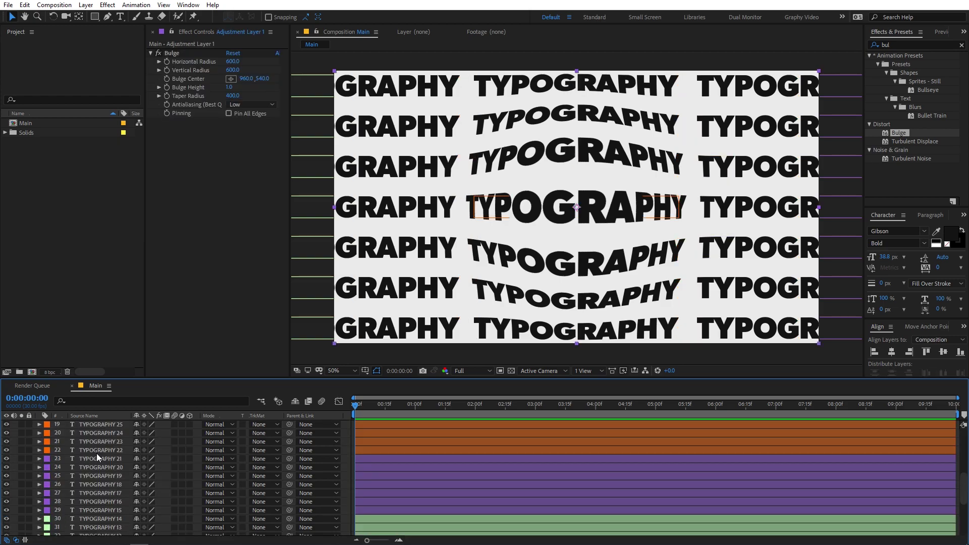
pyautogui.hotkey('ctrl', 'a')
pyautogui.scroll(7, 103, 450)
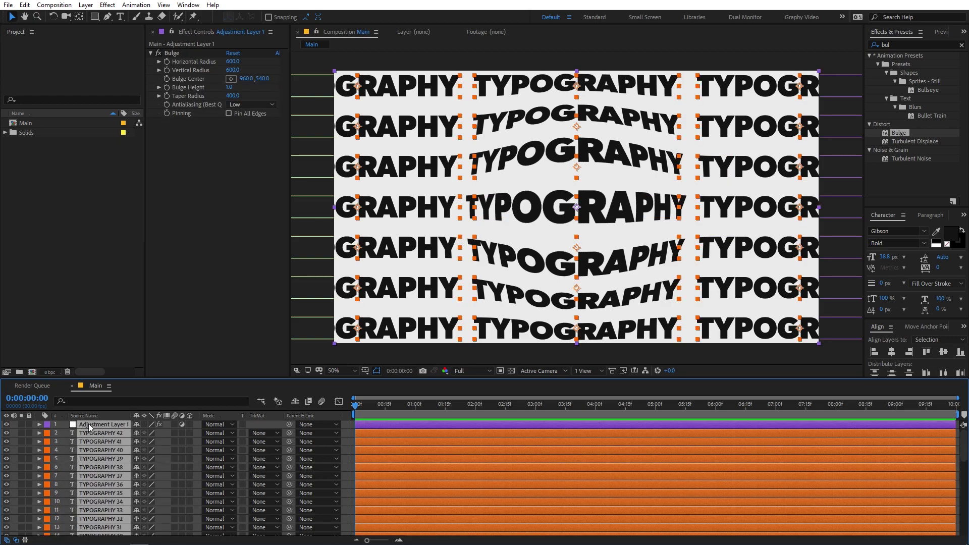
pyautogui.scroll(-8, 95, 434)
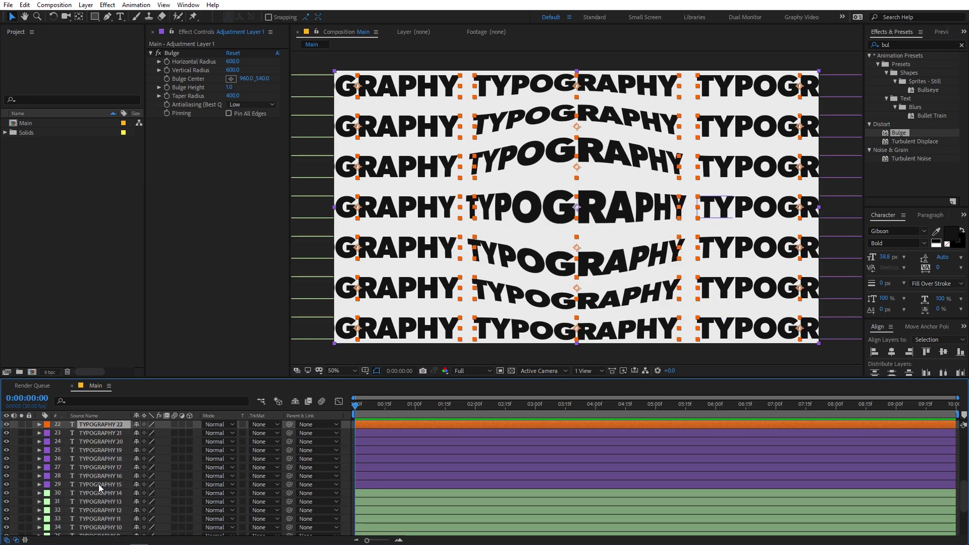
pyautogui.scroll(8, 101, 465)
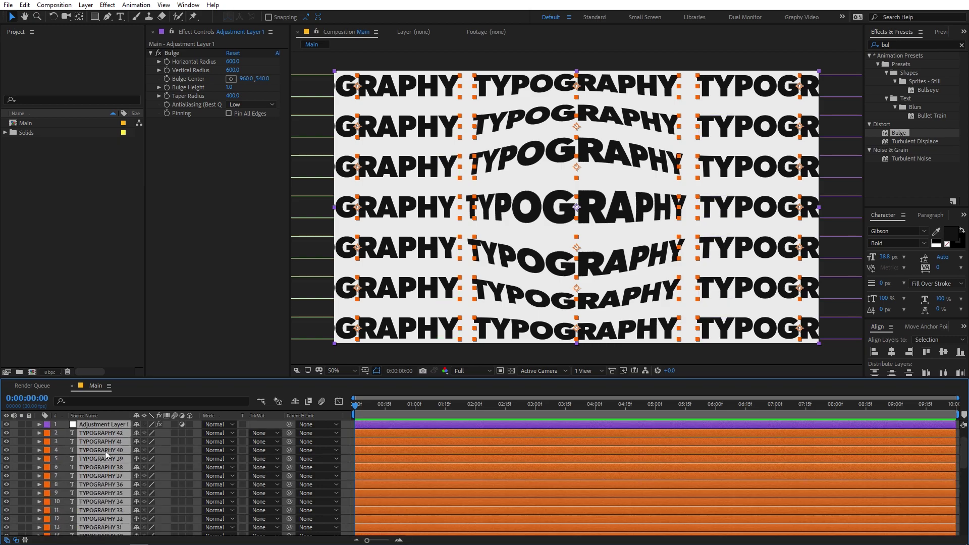
# Pre-compose the selected layers, adjustment layer included, into a precomp named Text.
pyautogui.rightClick(102, 432)
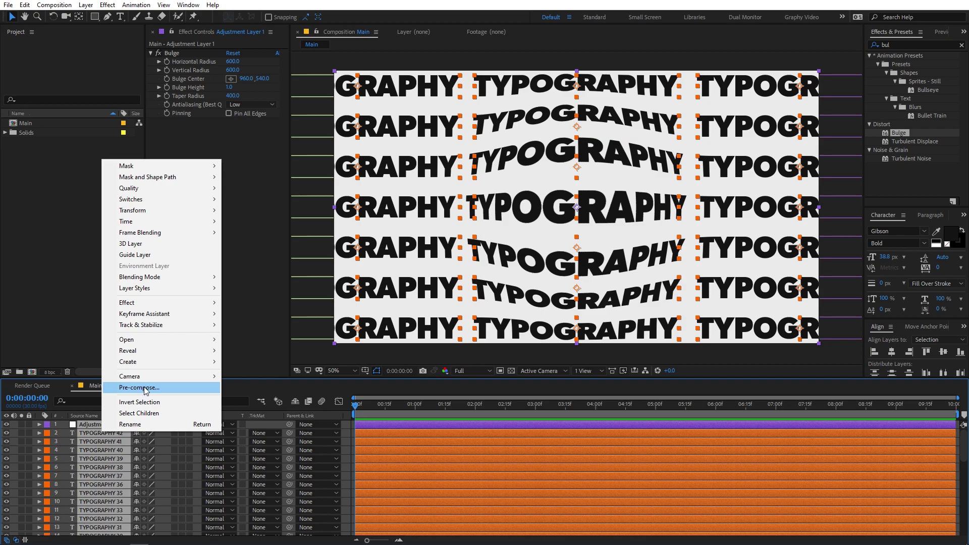
pyautogui.click(145, 389)
pyautogui.write('T')
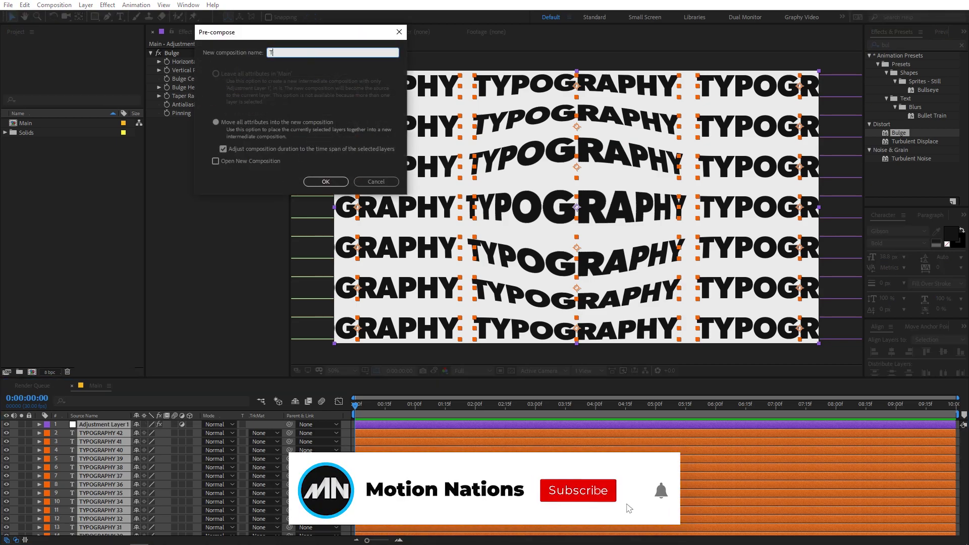
pyautogui.write('ext')
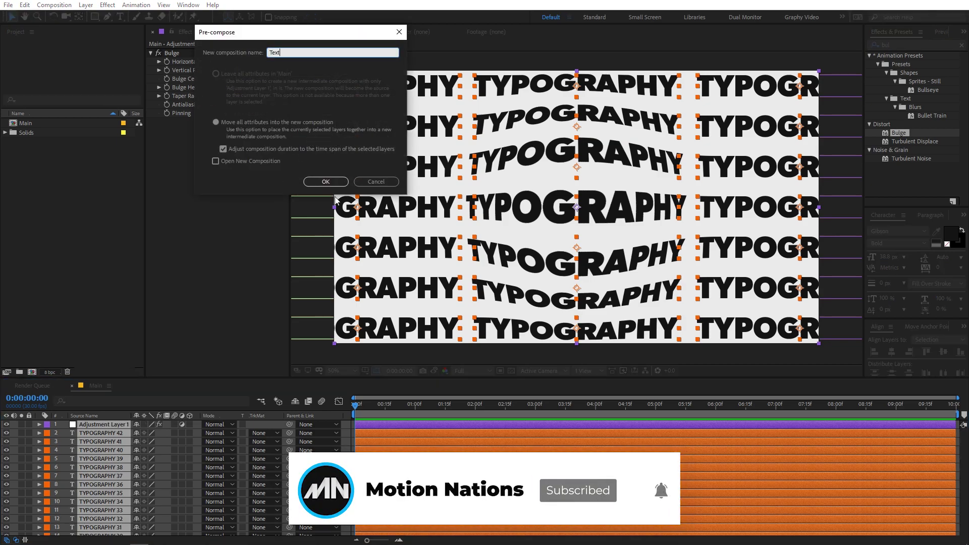
pyautogui.click(325, 182)
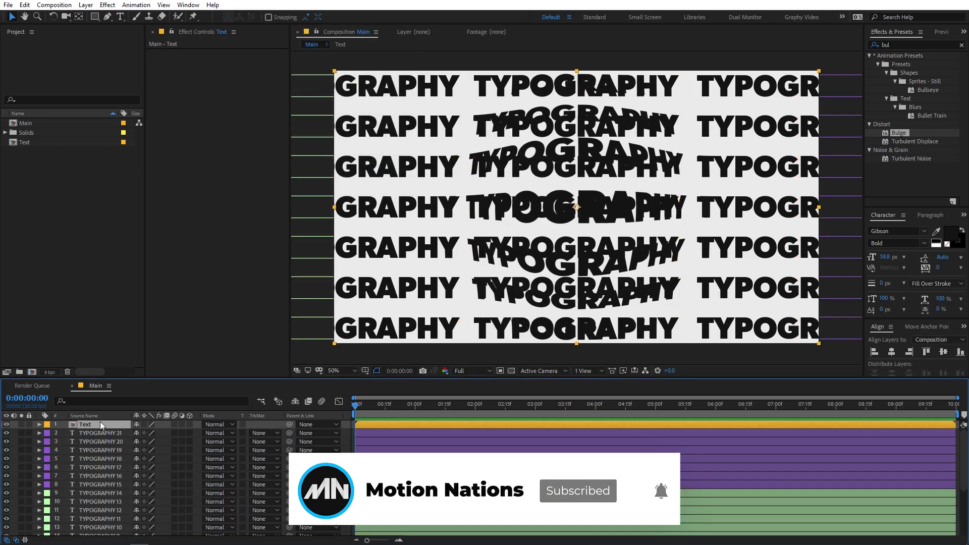
# In the Text precomp, shift the copied TYPOGRAPHY rows 42–22 to the right of the originals.
pyautogui.doubleClick(100, 423)
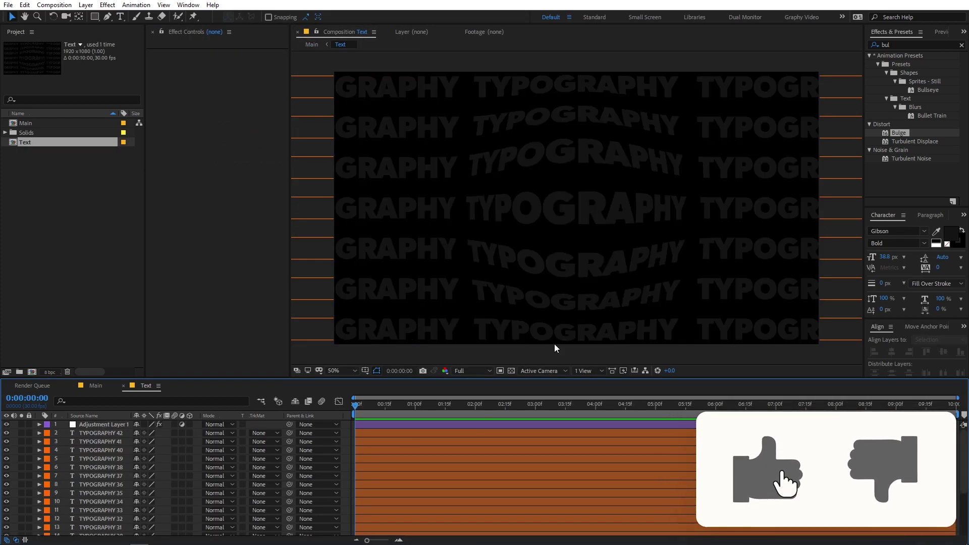
pyautogui.click(65, 445)
pyautogui.click(95, 435)
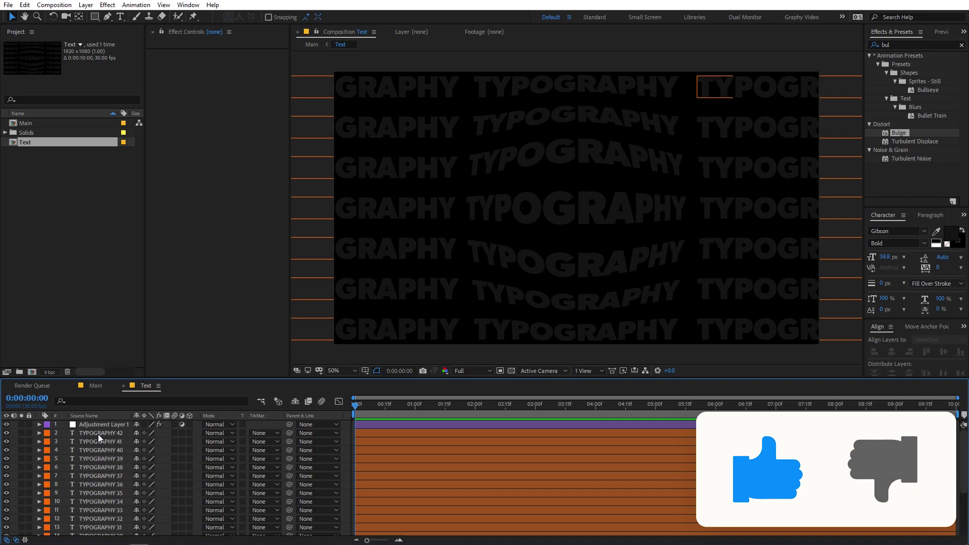
pyautogui.scroll(-1, 98, 434)
pyautogui.scroll(-2, 99, 445)
pyautogui.keyDown('shift'); pyautogui.click(100, 531); pyautogui.keyUp('shift')
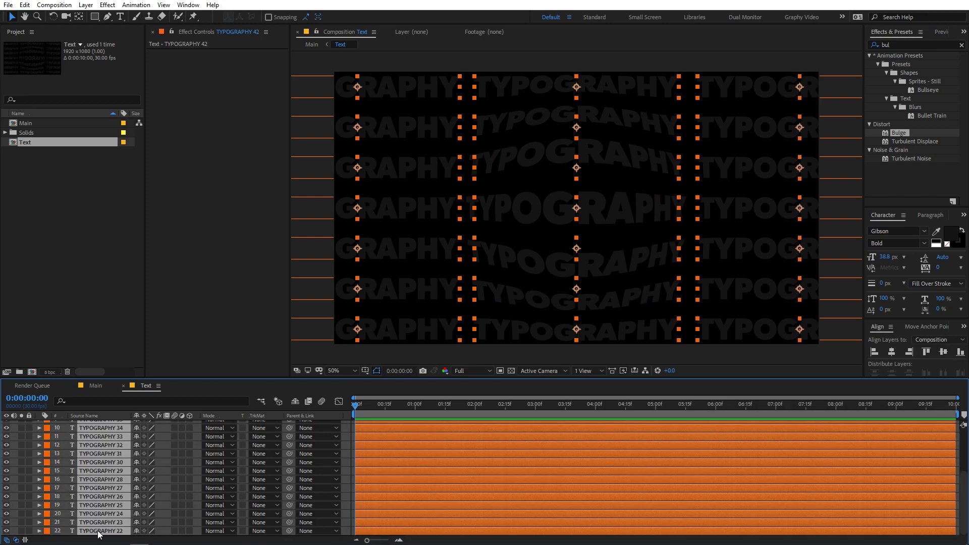
pyautogui.moveTo(513, 204); pyautogui.dragTo(657, 206)
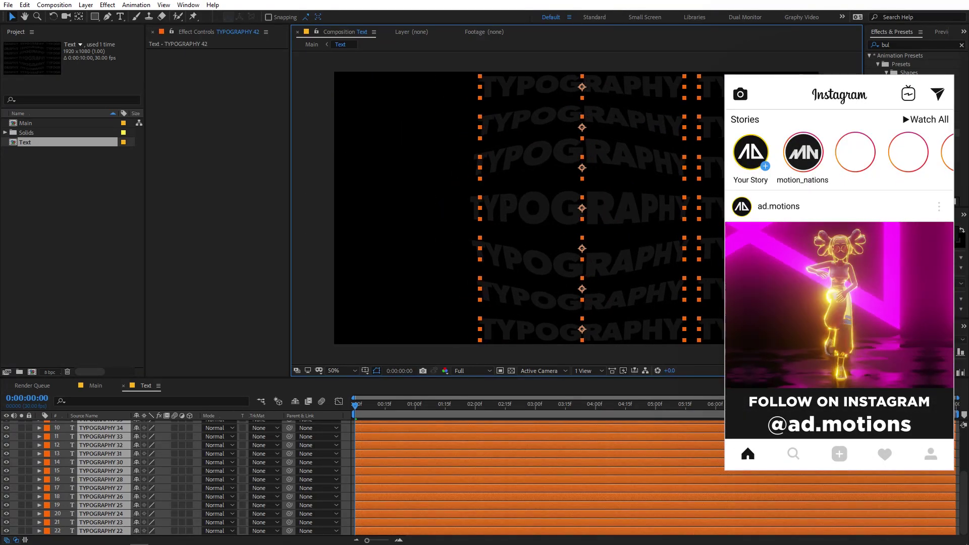
# Keyframe the selected rows' Position so they slide leftward across the whole comp duration.
pyautogui.press('p')
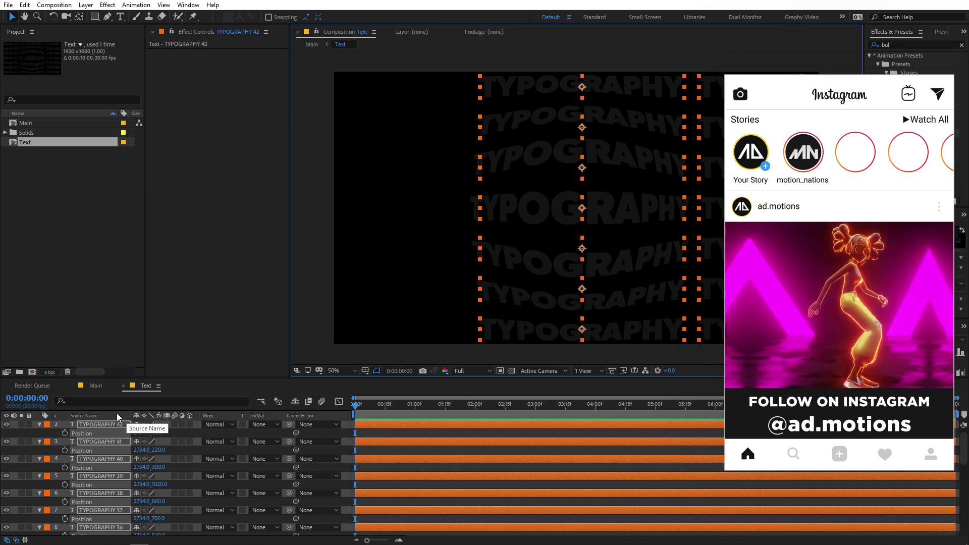
pyautogui.click(66, 434)
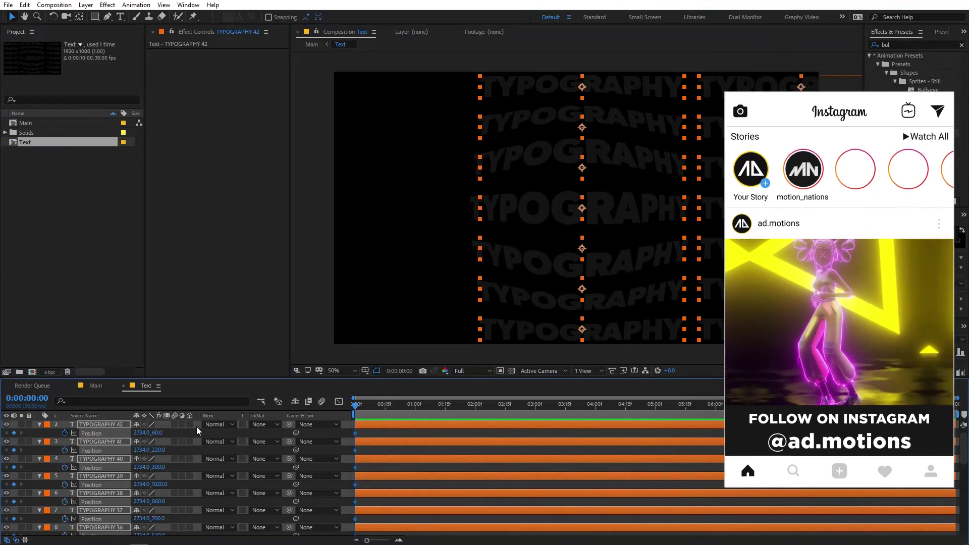
pyautogui.hotkey('ctrl', 'alt', 'y')
pyautogui.moveTo(370, 408); pyautogui.dragTo(592, 409)
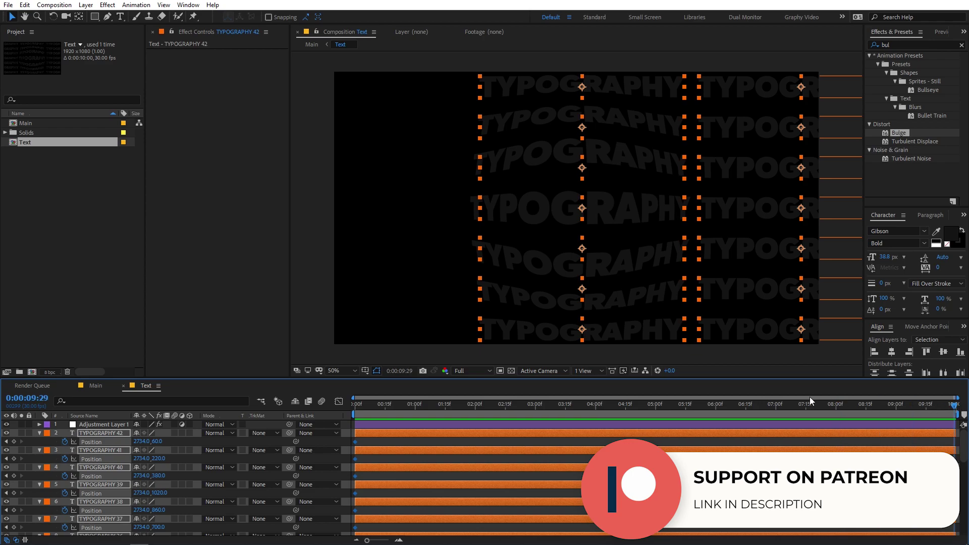
pyautogui.moveTo(613, 208); pyautogui.dragTo(165, 229)
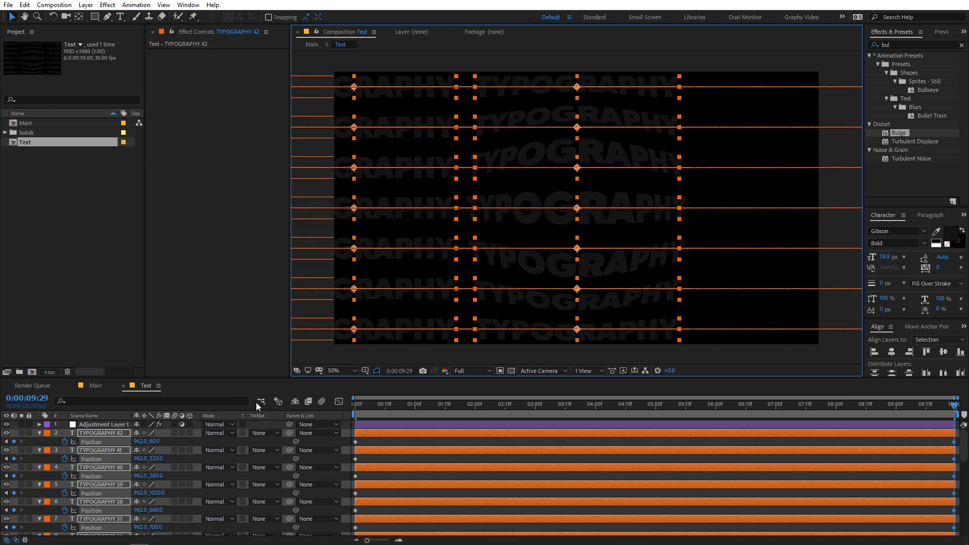
# Preview the sliding text over transparency, then return to the Main composition.
pyautogui.press('Home')
pyautogui.click(453, 443)
pyautogui.press('space')
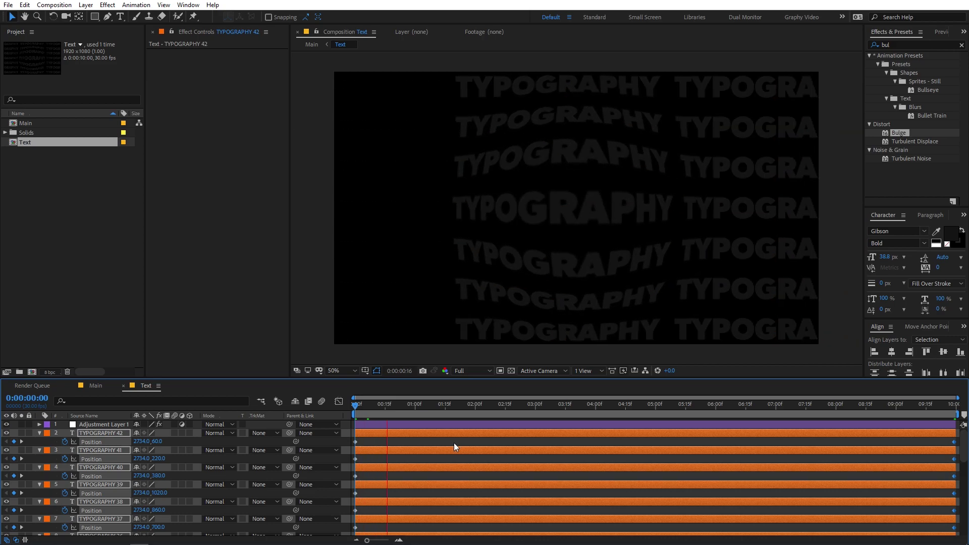
pyautogui.click(511, 371)
pyautogui.click(511, 371)
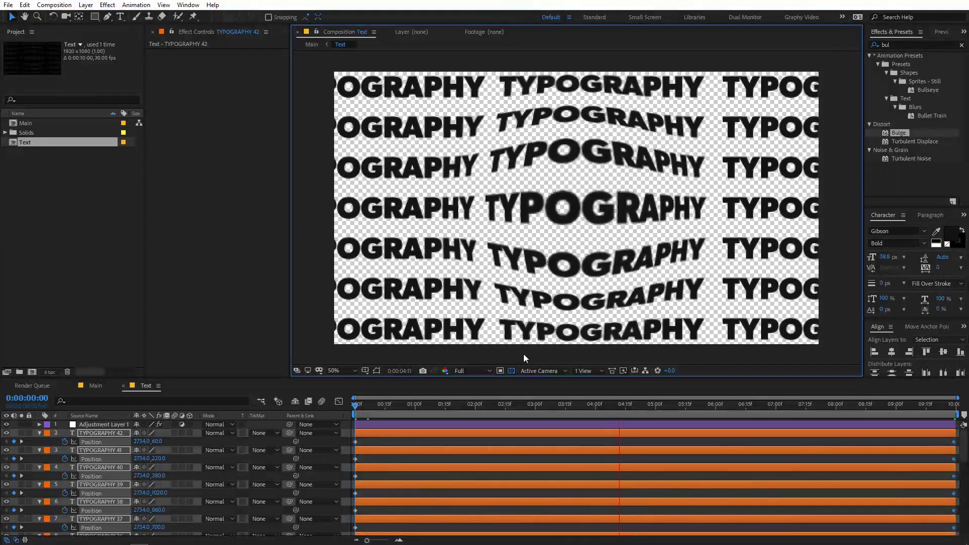
pyautogui.press('space')
pyautogui.hotkey('ctrl', 'a')
pyautogui.click(94, 386)
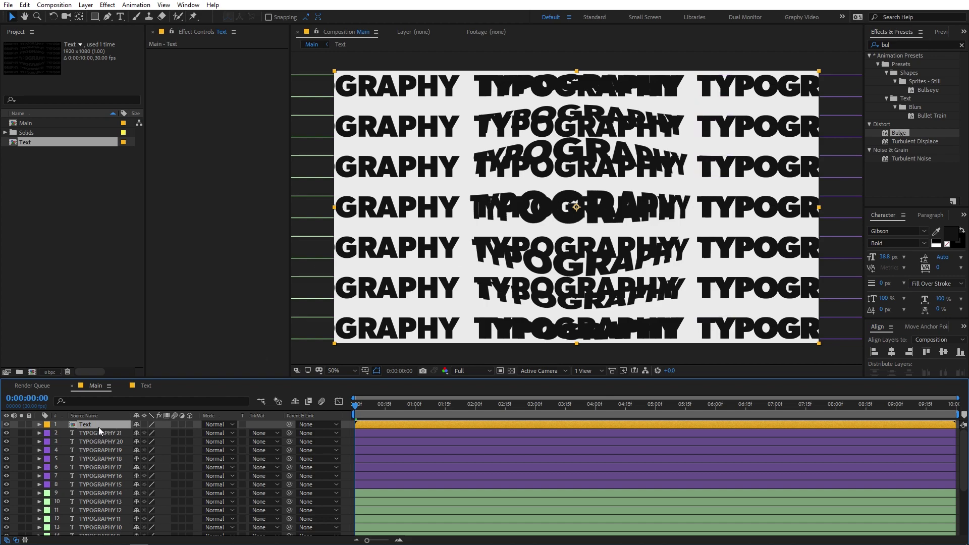
# Apply CC Sphere to the Text layer and raise its Radius to about 427.
pyautogui.click(105, 441)
pyautogui.click(497, 423)
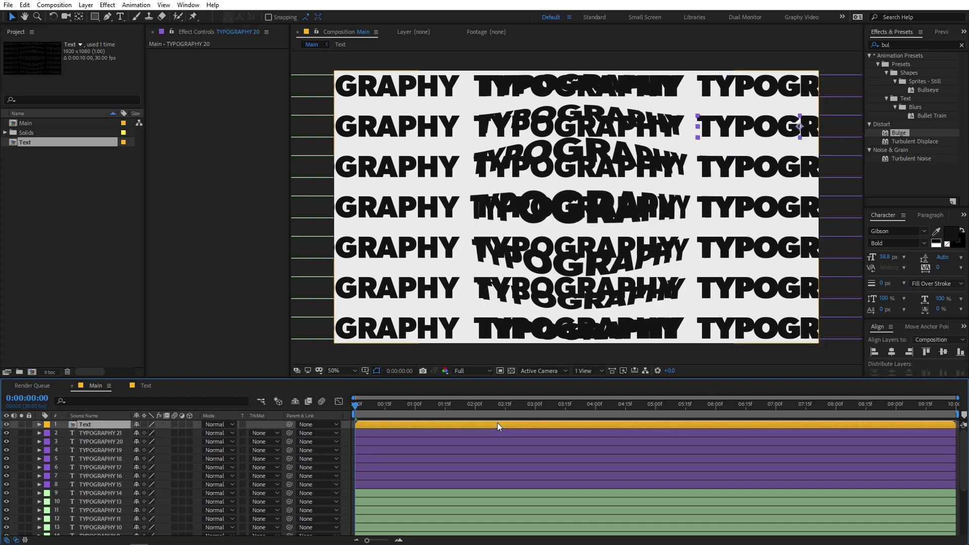
pyautogui.click(961, 46)
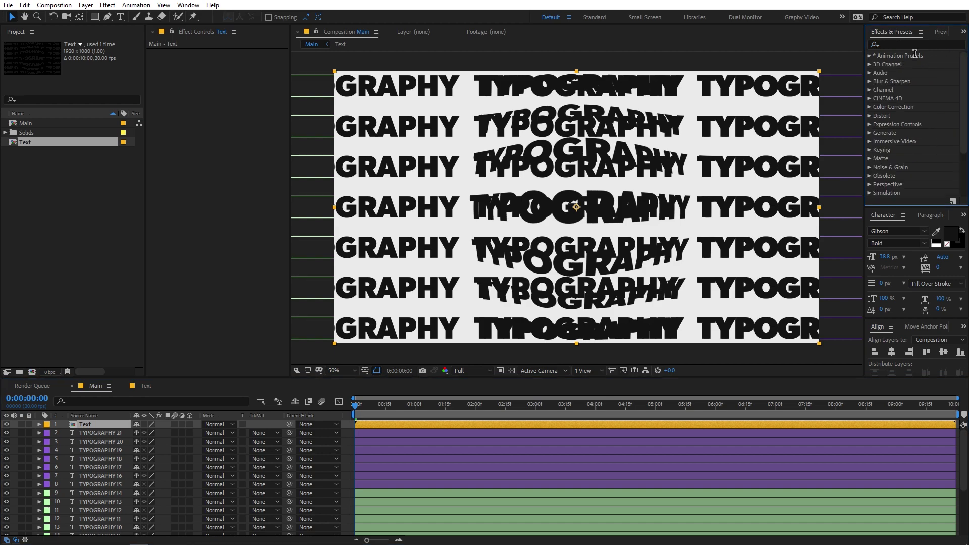
pyautogui.write('cc sphe')
pyautogui.moveTo(905, 64); pyautogui.dragTo(116, 423)
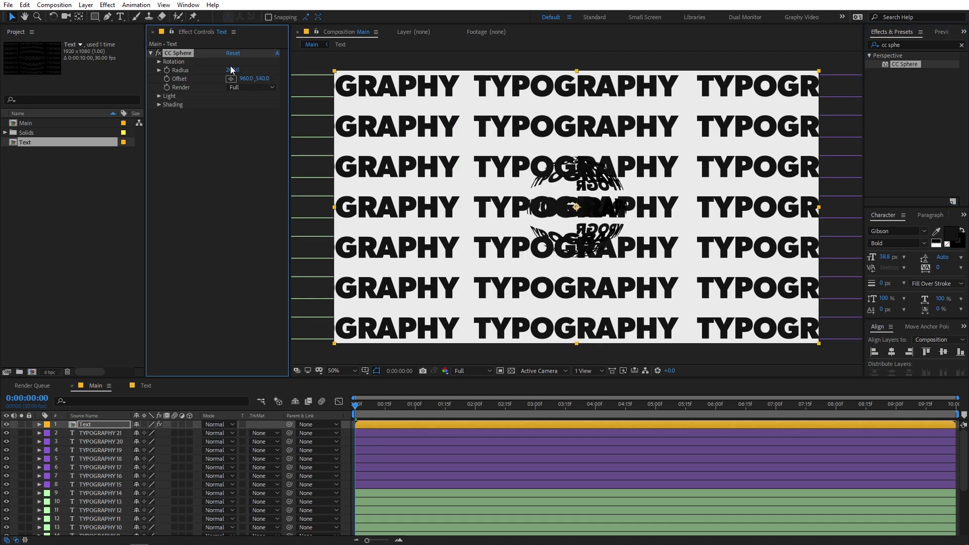
pyautogui.moveTo(232, 69); pyautogui.dragTo(350, 72)
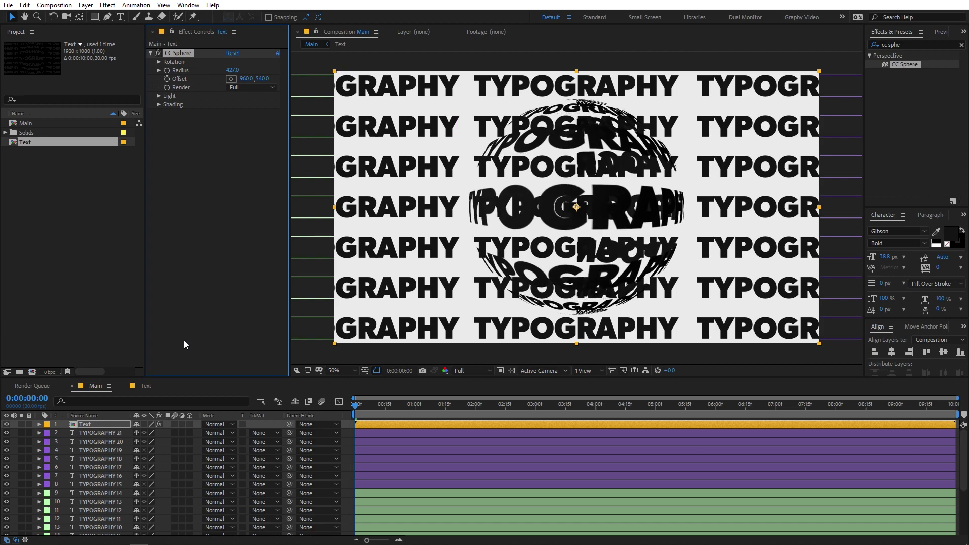
pyautogui.scroll(-3, 107, 444)
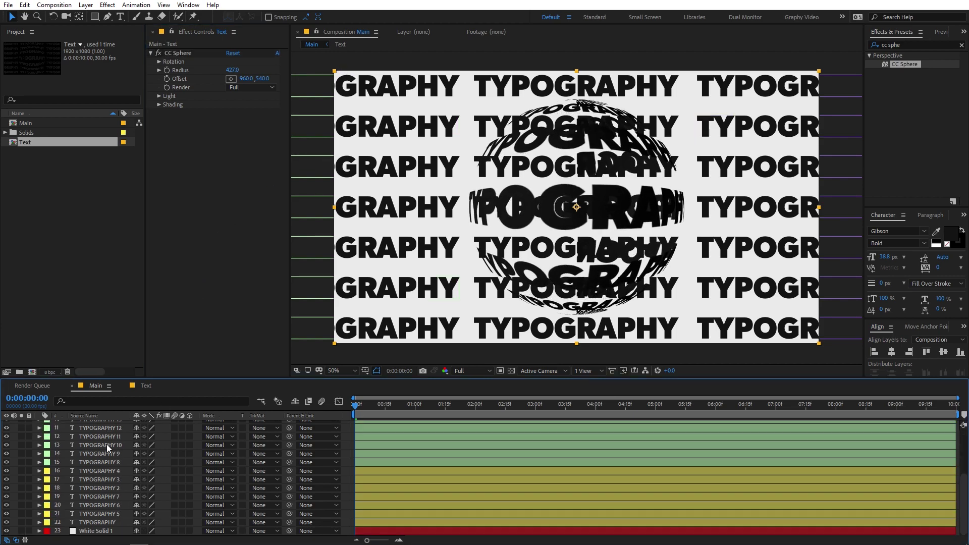
# Paste White Solid 1 into the Text comp at the bottom of the layer stack, then return to Main.
pyautogui.click(95, 531)
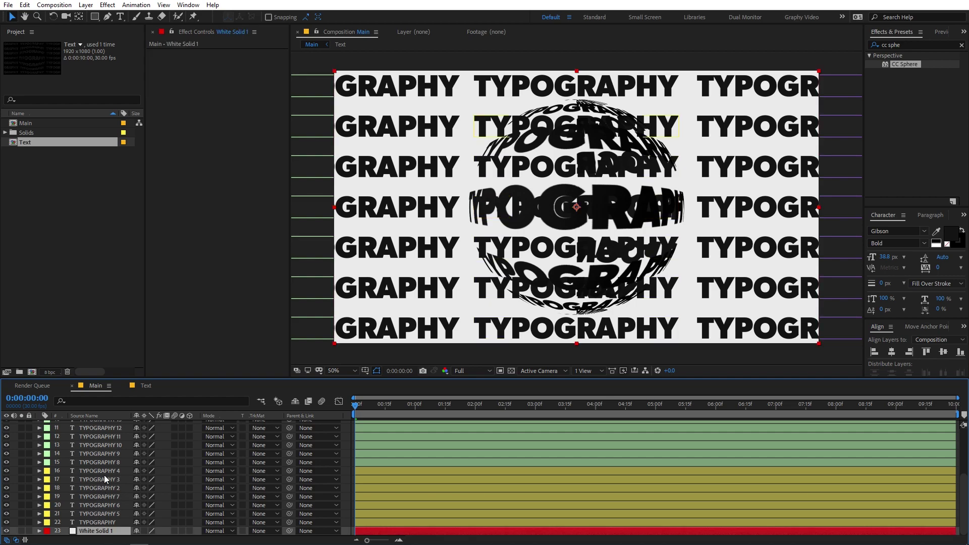
pyautogui.click(147, 386)
pyautogui.click(396, 441)
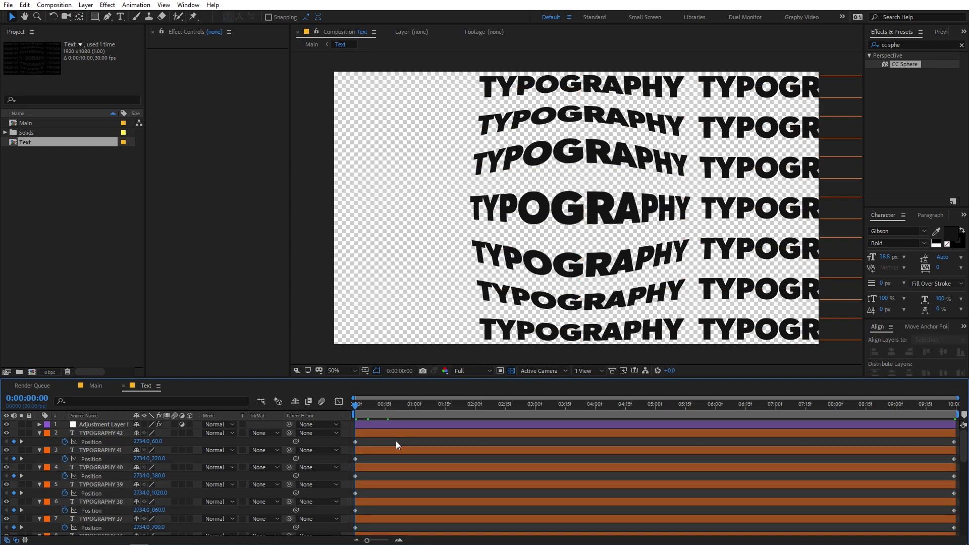
pyautogui.hotkey('ctrl', 'v')
pyautogui.moveTo(83, 422); pyautogui.dragTo(101, 534)
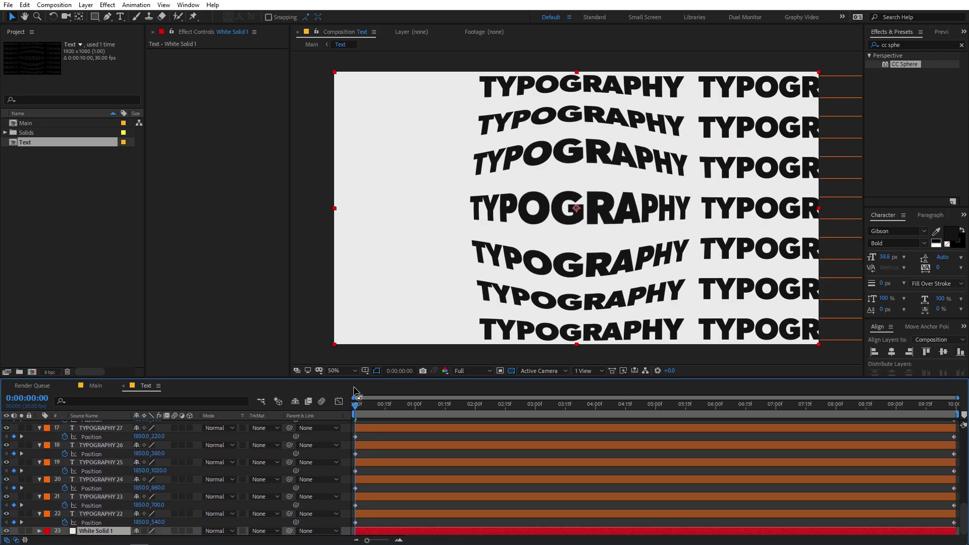
pyautogui.moveTo(355, 407); pyautogui.dragTo(941, 407)
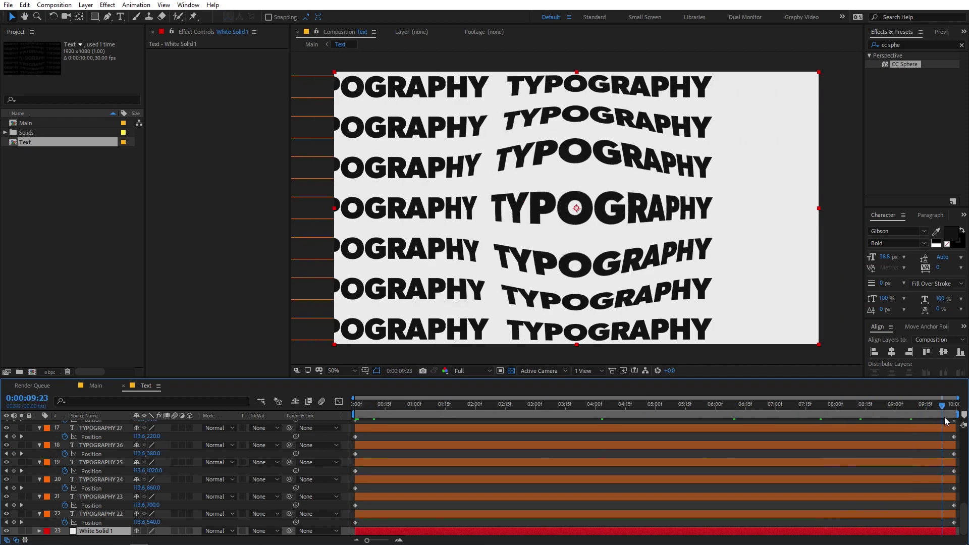
pyautogui.click(97, 387)
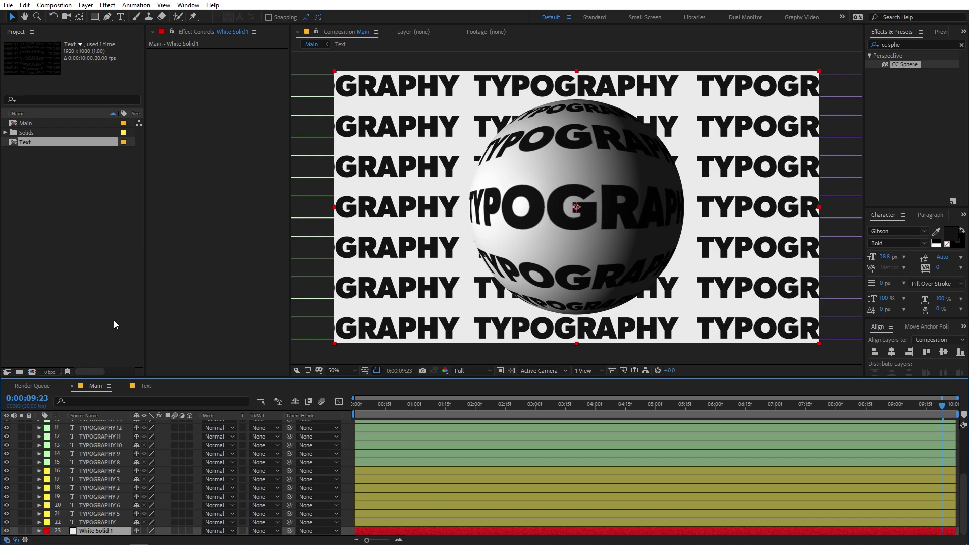
pyautogui.scroll(5, 119, 472)
# Set CC Sphere Light Intensity to 151 and Light Height to 90, leaving Ambient shading at 10.
pyautogui.click(93, 425)
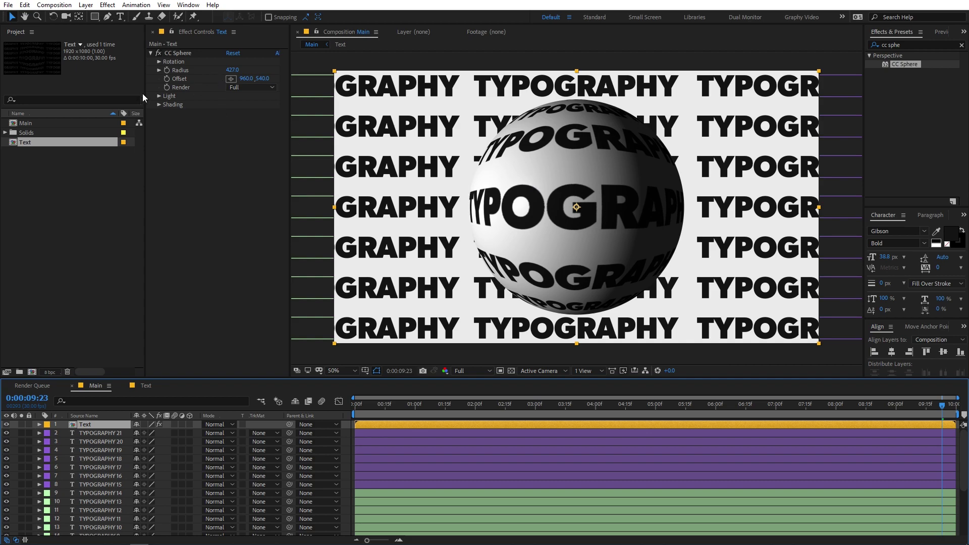
pyautogui.click(158, 96)
pyautogui.moveTo(234, 109)
pyautogui.mouseDown()
pyautogui.moveTo(265, 110)
pyautogui.moveTo(256, 111)
pyautogui.moveTo(260, 129)
pyautogui.moveTo(275, 128)
pyautogui.mouseUp()
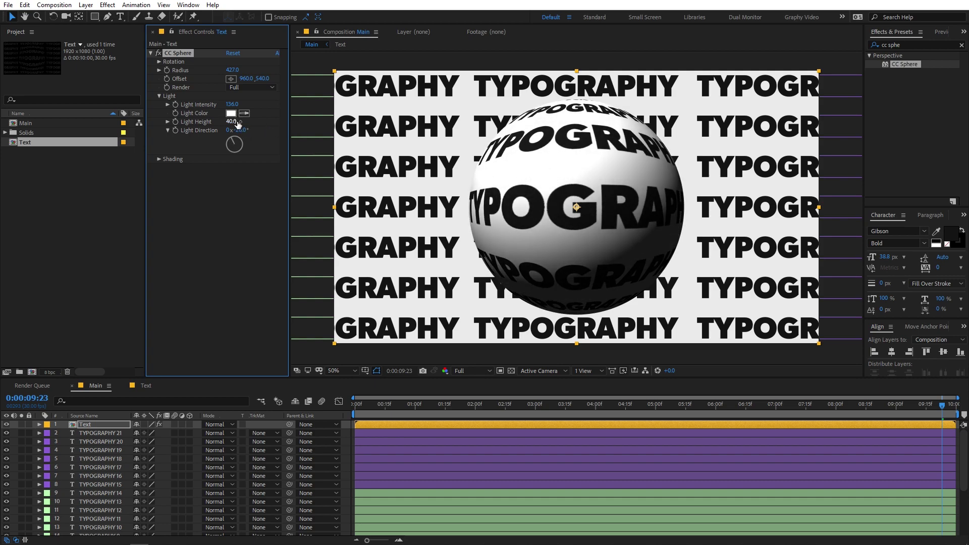
pyautogui.moveTo(236, 122); pyautogui.dragTo(264, 126)
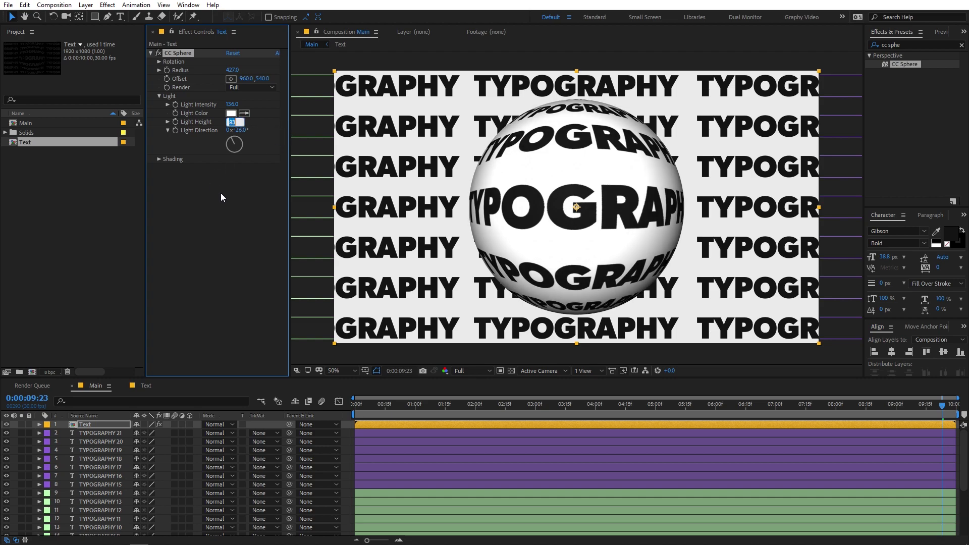
pyautogui.write('90')
pyautogui.press('Return')
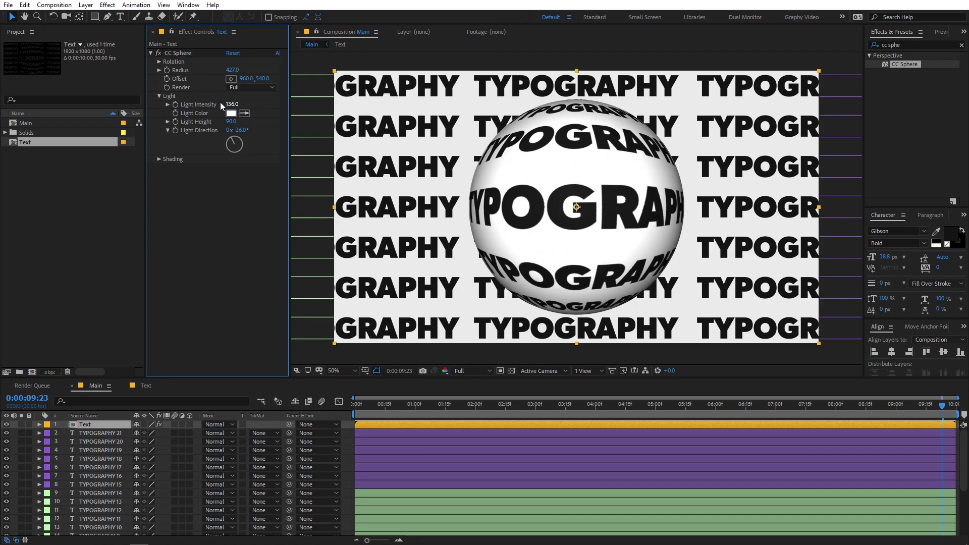
pyautogui.moveTo(237, 105); pyautogui.dragTo(241, 104)
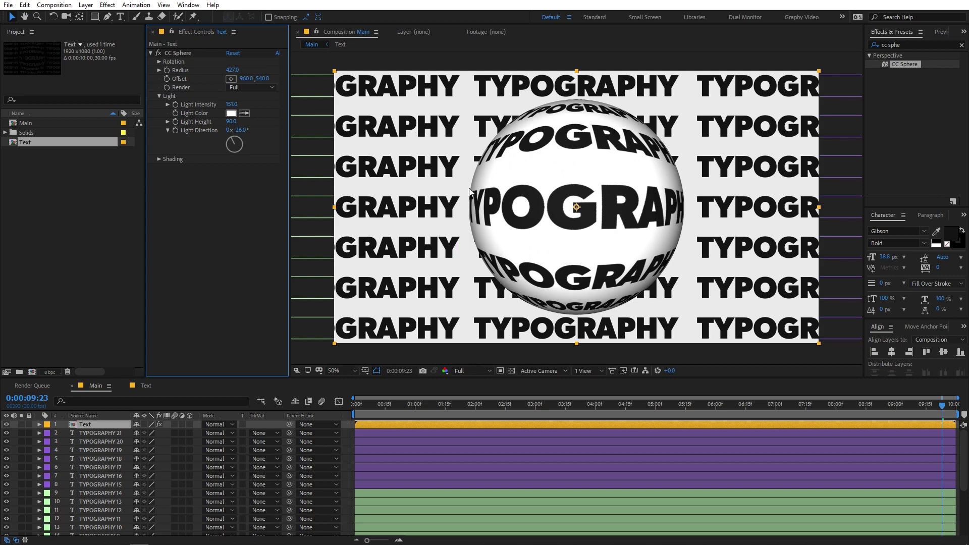
pyautogui.click(160, 162)
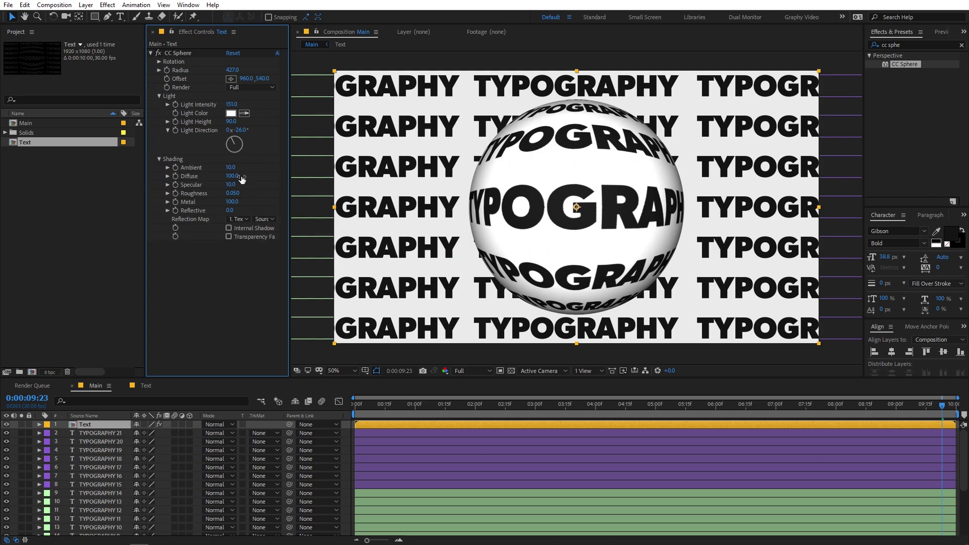
pyautogui.moveTo(230, 168)
pyautogui.mouseDown()
pyautogui.moveTo(270, 173)
pyautogui.moveTo(211, 175)
pyautogui.mouseUp()
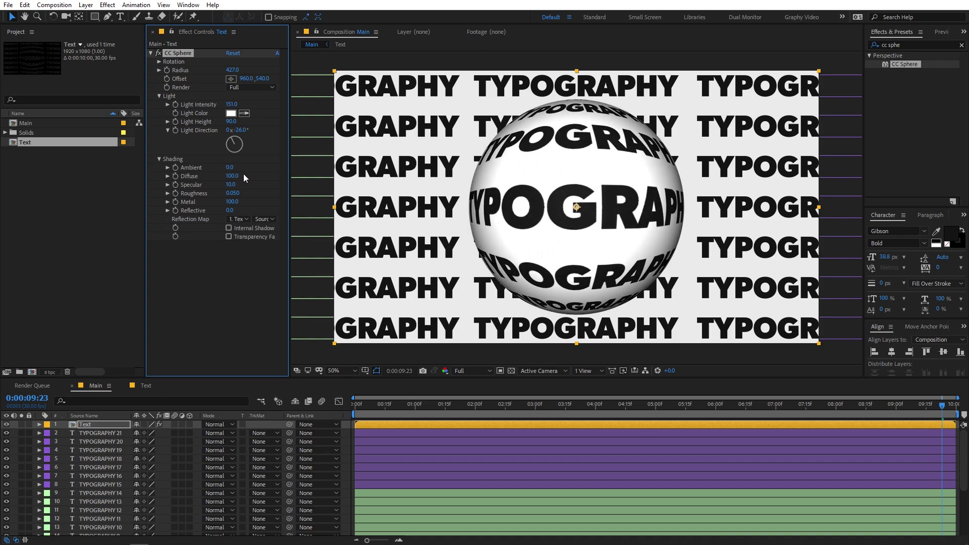
pyautogui.hotkey('ctrl', 'z')
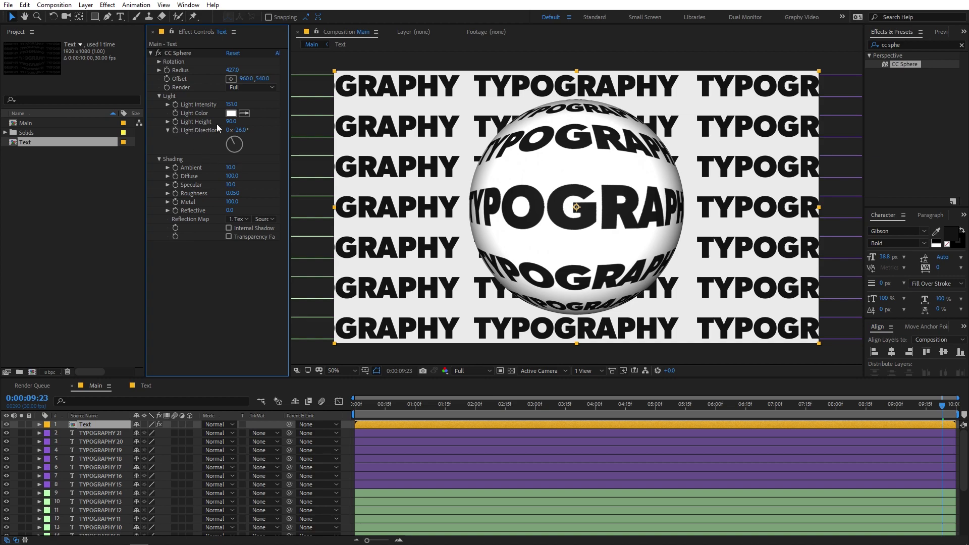
pyautogui.click(962, 45)
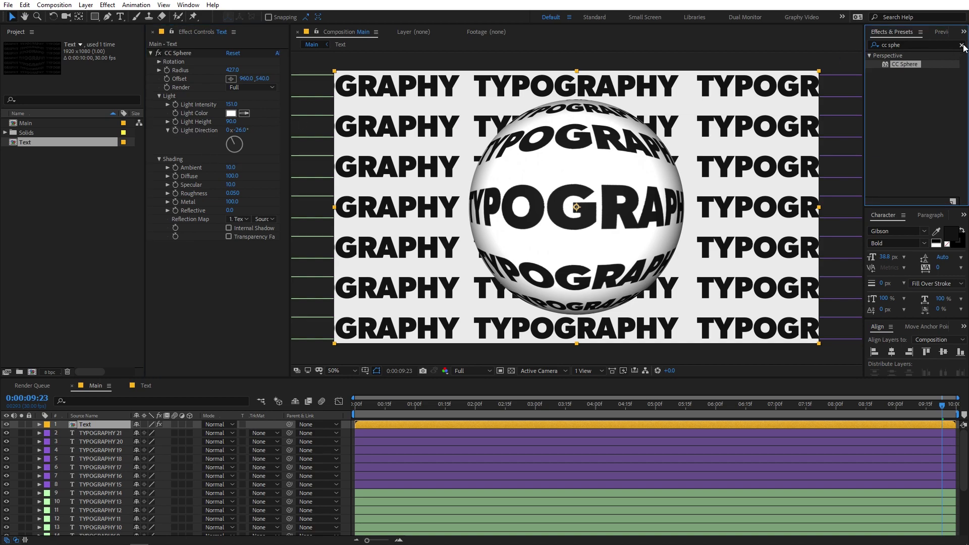
# Preview the sphere, then select all layers and shift the text rows left about 240 px.
pyautogui.click(362, 433)
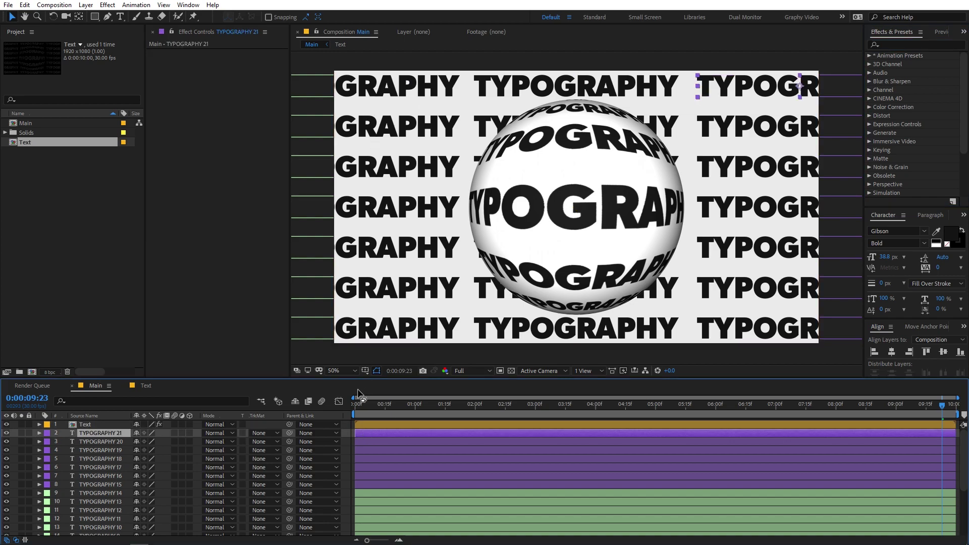
pyautogui.press('space')
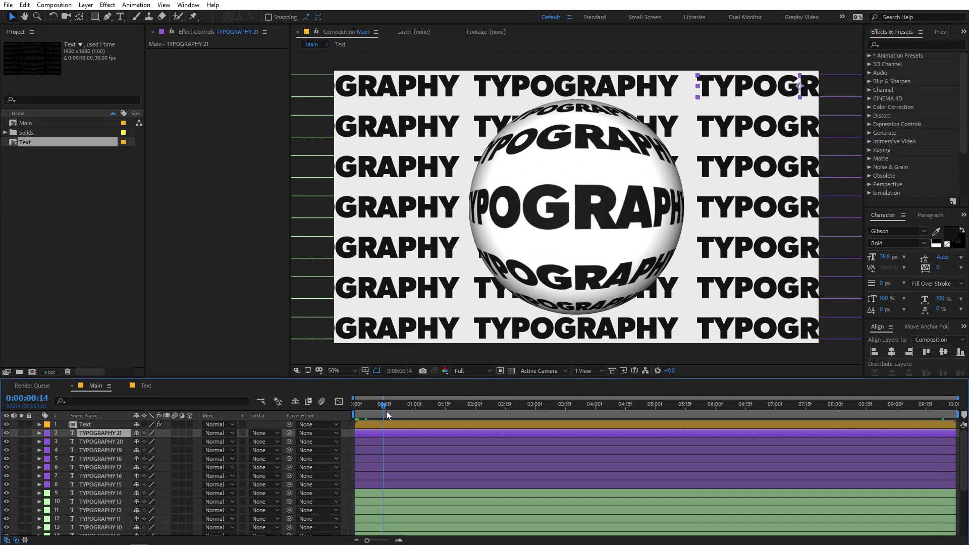
pyautogui.press('space')
pyautogui.scroll(-5, 99, 449)
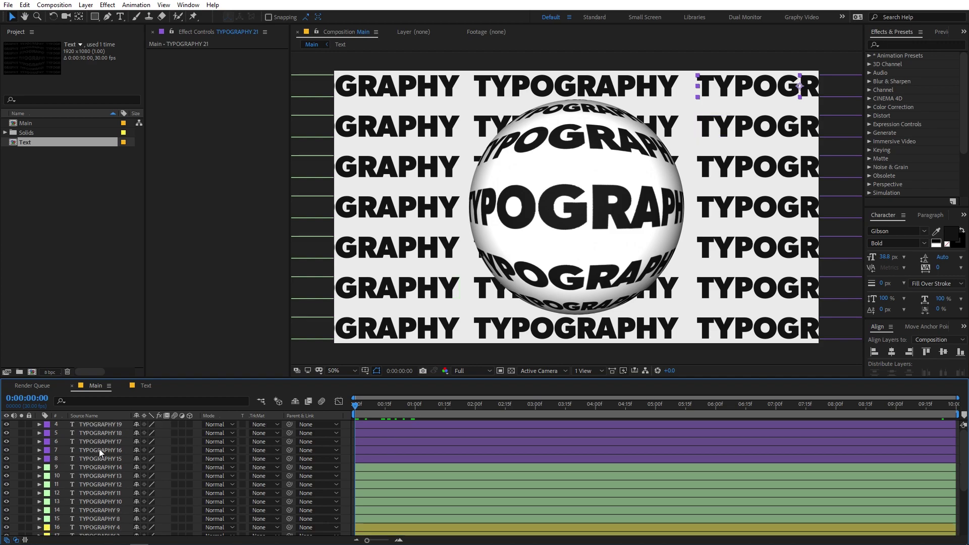
pyautogui.hotkey('ctrl', 'a')
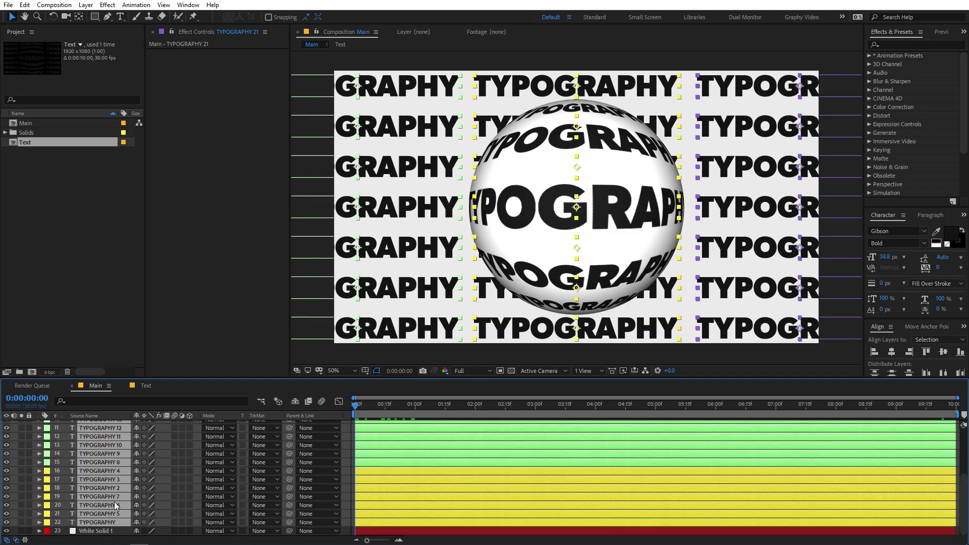
pyautogui.scroll(5, 117, 492)
pyautogui.moveTo(417, 167); pyautogui.dragTo(213, 171)
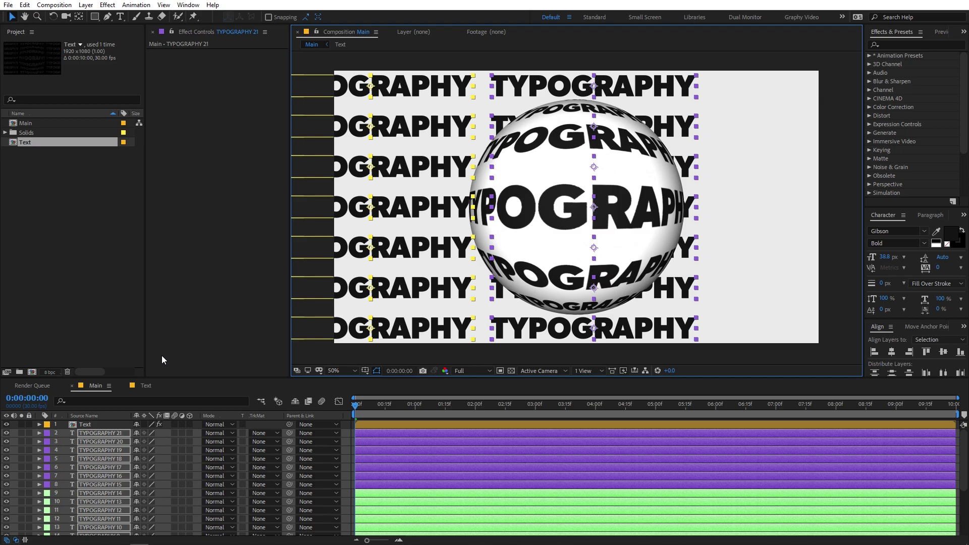
# Keyframe all rows' Position to slide right from x 1028 to 2648 over 10 seconds, and preview.
pyautogui.press('p')
pyautogui.click(65, 442)
pyautogui.moveTo(356, 406); pyautogui.dragTo(954, 405)
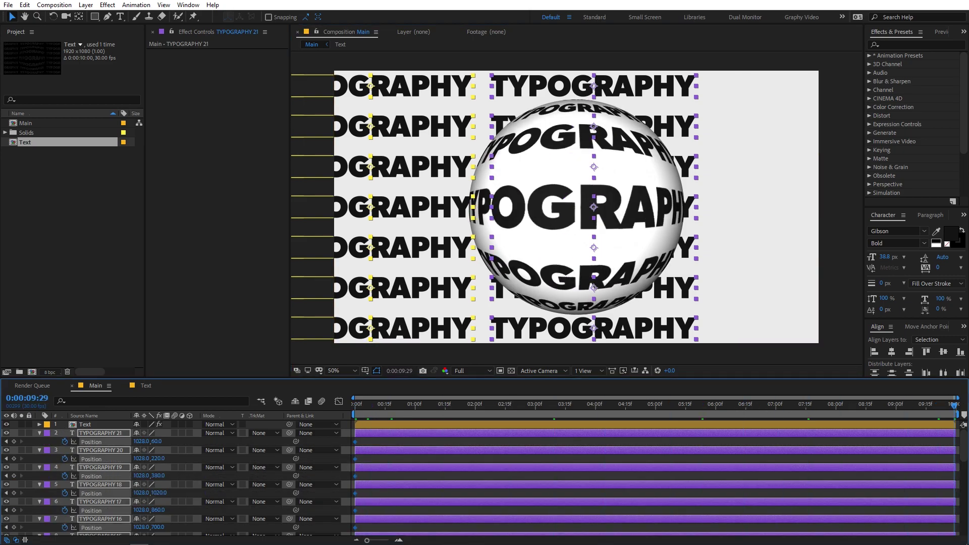
pyautogui.moveTo(391, 209); pyautogui.dragTo(797, 209)
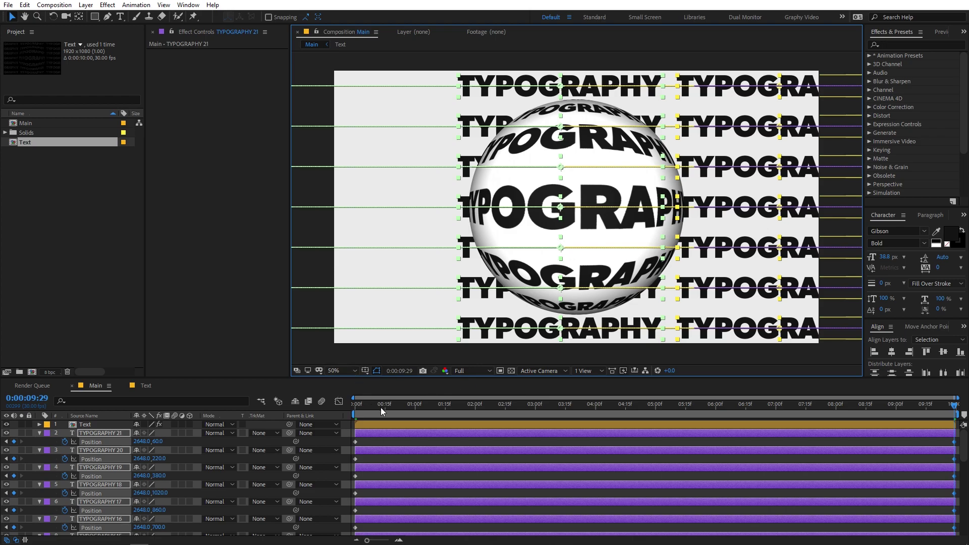
pyautogui.press('space')
pyautogui.click(306, 443)
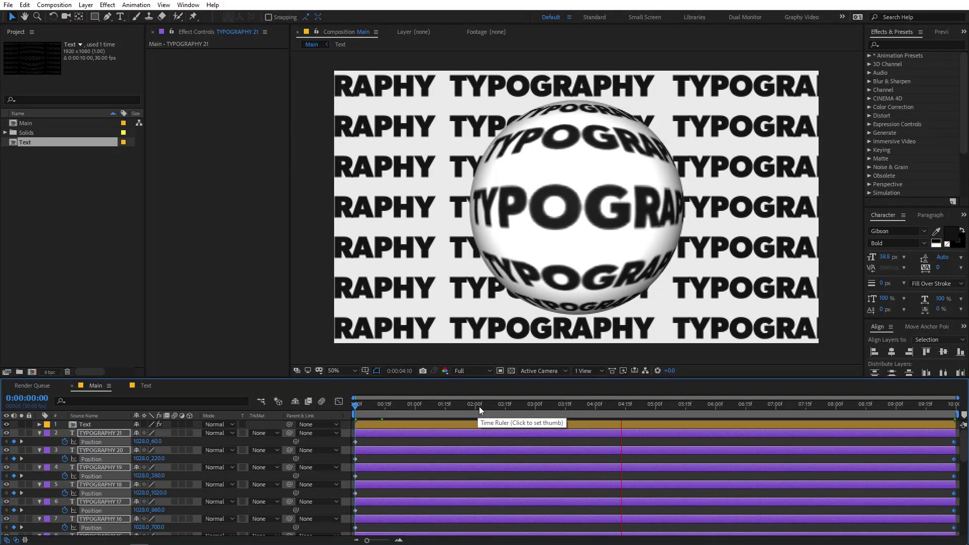
pyautogui.press('space')
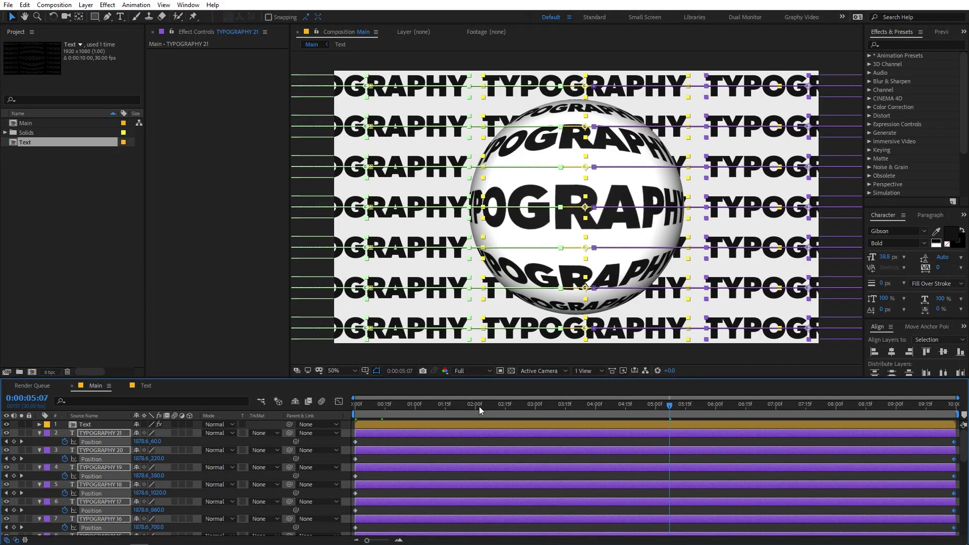
pyautogui.click(438, 440)
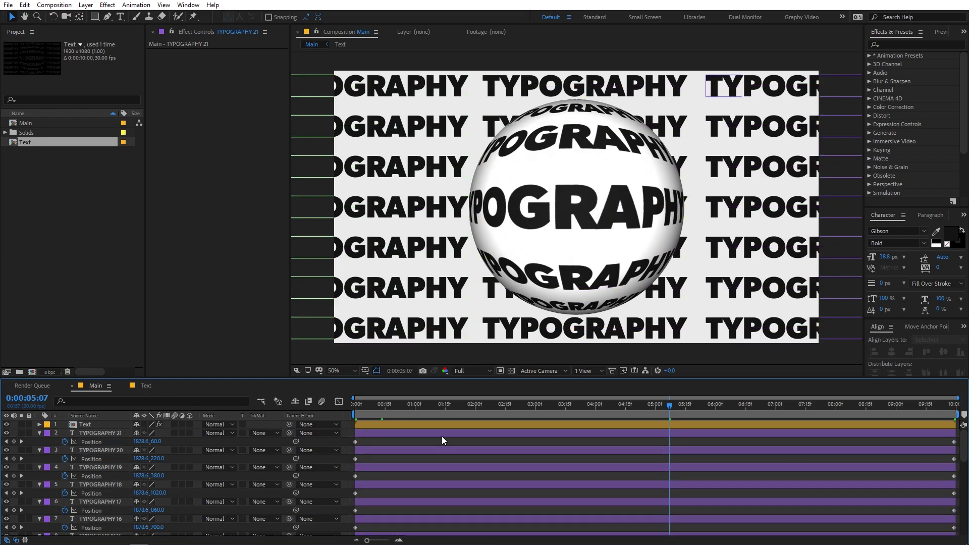
# Add a new Adjustment Layer below Text and apply Optics Compensation to it.
pyautogui.rightClick(383, 441)
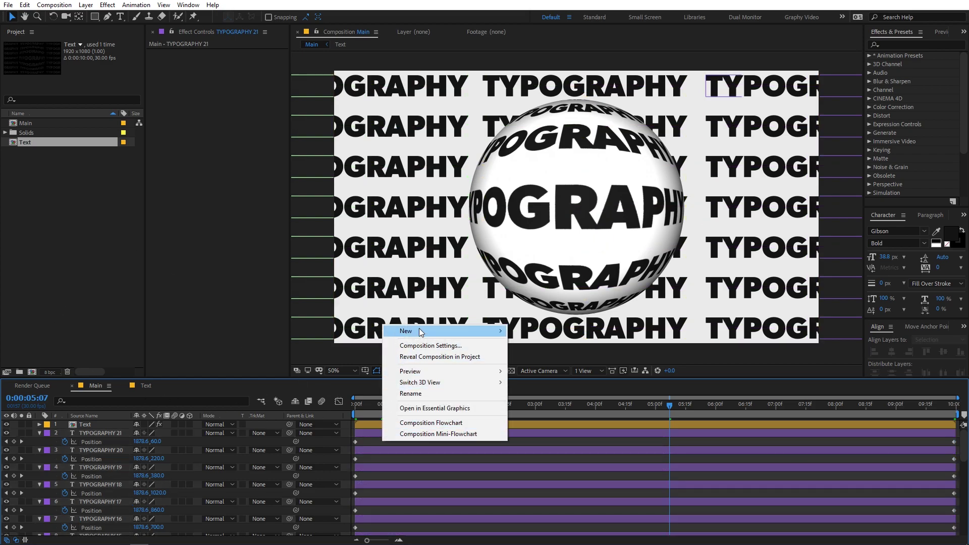
pyautogui.moveTo(429, 331)
pyautogui.click(546, 412)
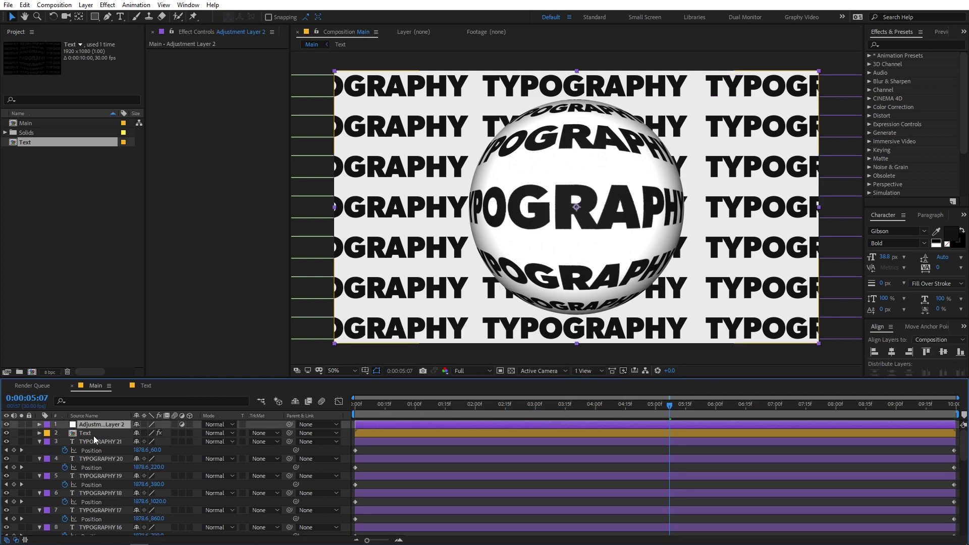
pyautogui.moveTo(106, 424); pyautogui.dragTo(107, 434)
pyautogui.click(893, 49)
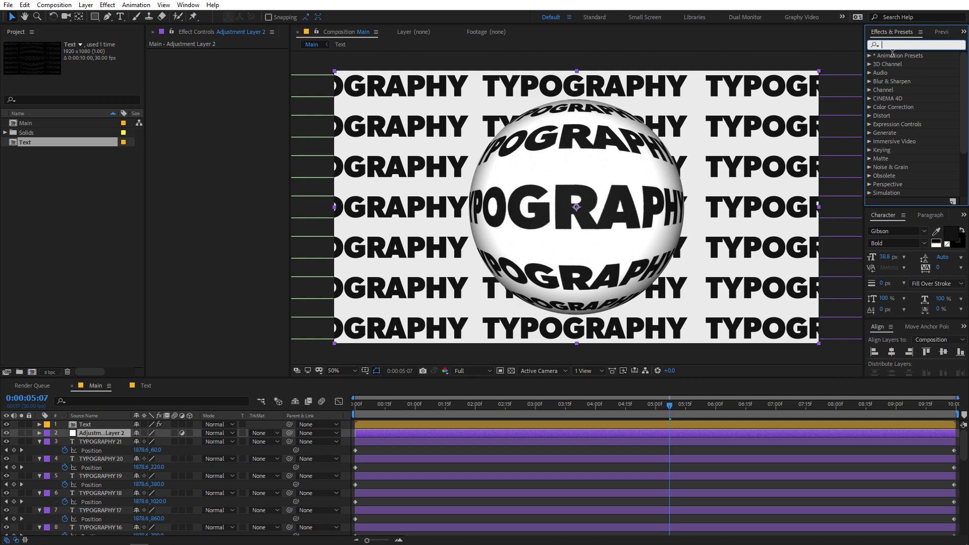
pyautogui.write('optio')
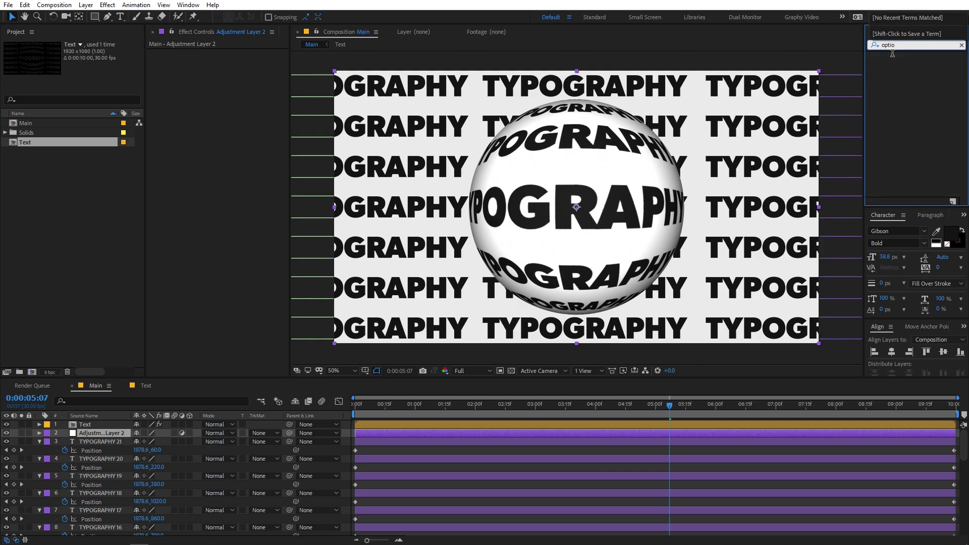
pyautogui.press('BackSpace')
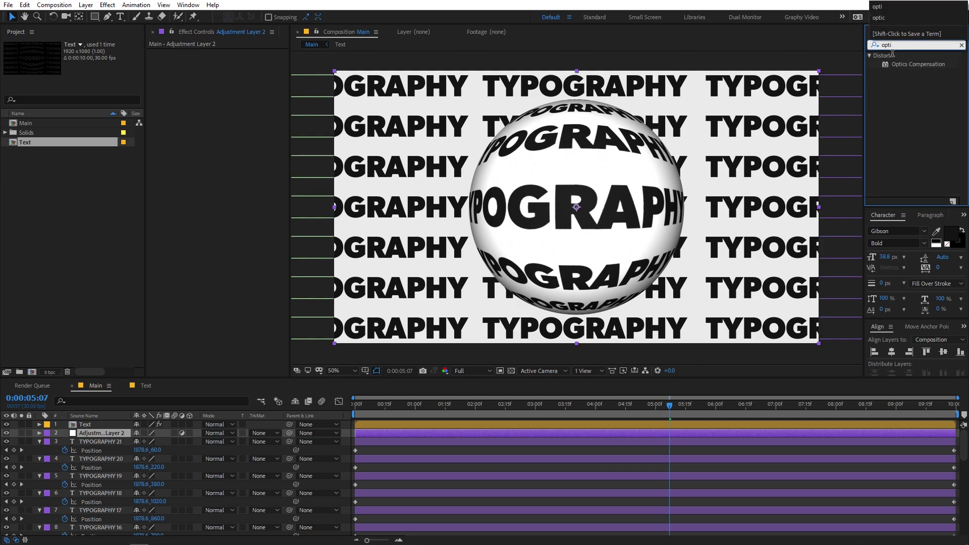
pyautogui.click(909, 67)
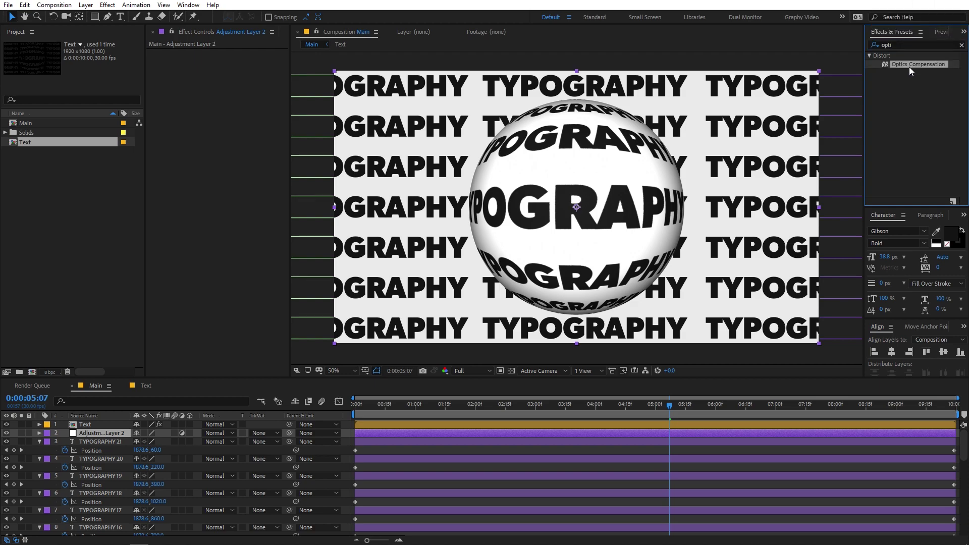
pyautogui.moveTo(209, 350); pyautogui.dragTo(107, 431)
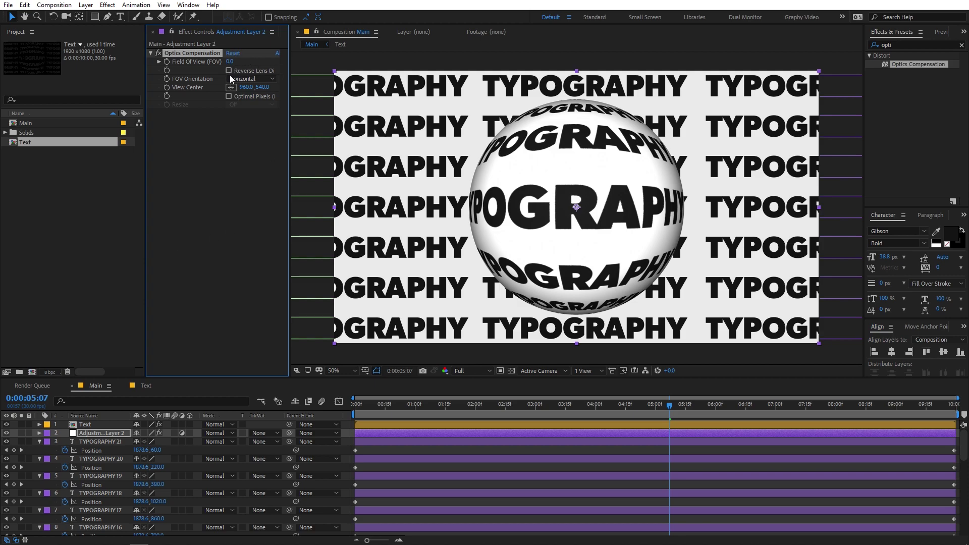
# Enable Reverse Lens Distortion, raise Field Of View to 92.4, and preview the result.
pyautogui.moveTo(294, 97); pyautogui.dragTo(335, 101)
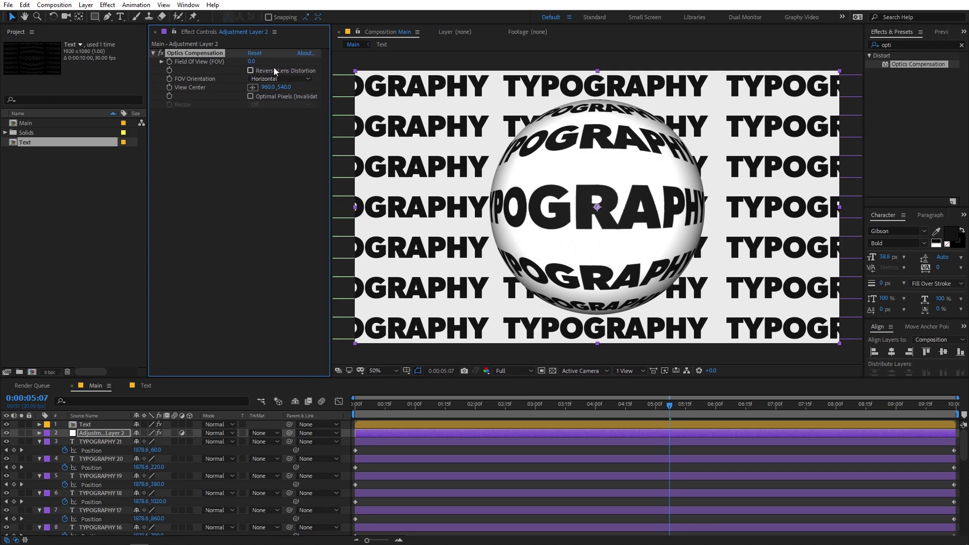
pyautogui.click(250, 71)
pyautogui.moveTo(265, 64); pyautogui.dragTo(757, 106)
pyautogui.press('space')
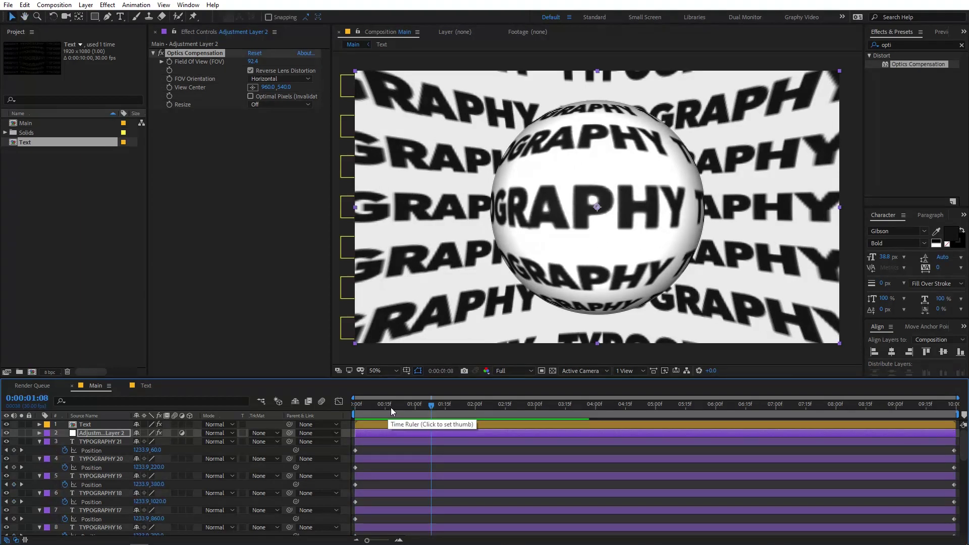
pyautogui.press('space')
pyautogui.click(371, 441)
# Select TYPOGRAPHY layers 3–23 and nudge their Position x from 144 to 284, then preview.
pyautogui.scroll(-10, 373, 444)
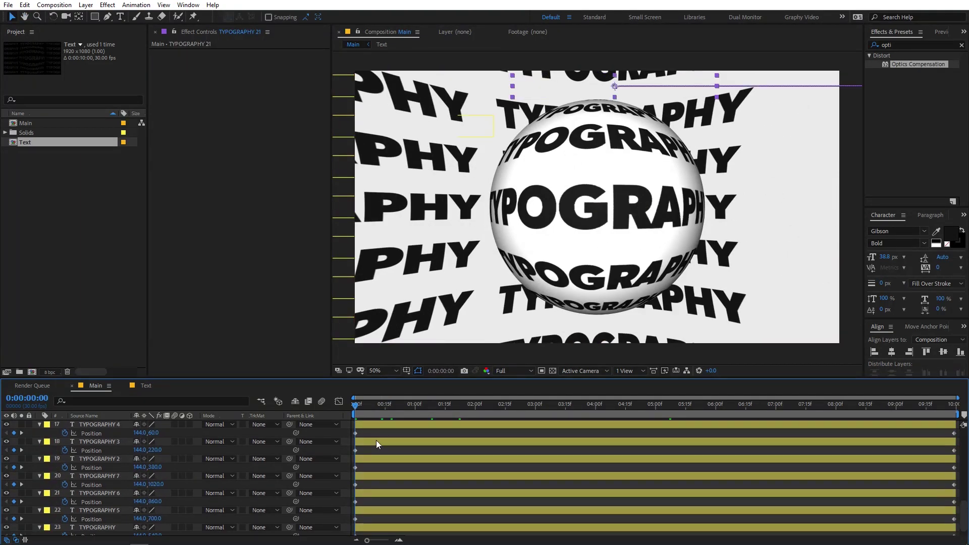
pyautogui.keyDown('shift'); pyautogui.click(89, 512); pyautogui.keyUp('shift')
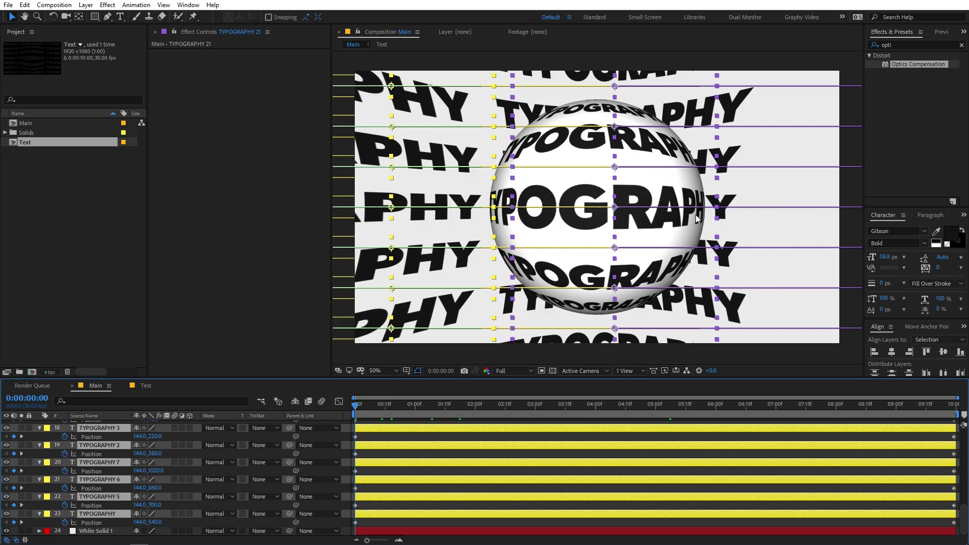
pyautogui.hotkey('shift', 'Right')
pyautogui.hotkey('shift', 'Right')
pyautogui.hotkey('shift', 'Right')
pyautogui.hotkey('shift', 'Right')
pyautogui.hotkey('shift', 'Right')
pyautogui.hotkey('shift', 'Right')
pyautogui.hotkey('shift', 'Right')
pyautogui.hotkey('shift', 'Right')
pyautogui.hotkey('shift', 'Right')
pyautogui.hotkey('shift', 'Right')
pyautogui.hotkey('shift', 'Right')
pyautogui.hotkey('shift', 'Right')
pyautogui.hotkey('shift', 'Right')
pyautogui.hotkey('shift', 'Right')
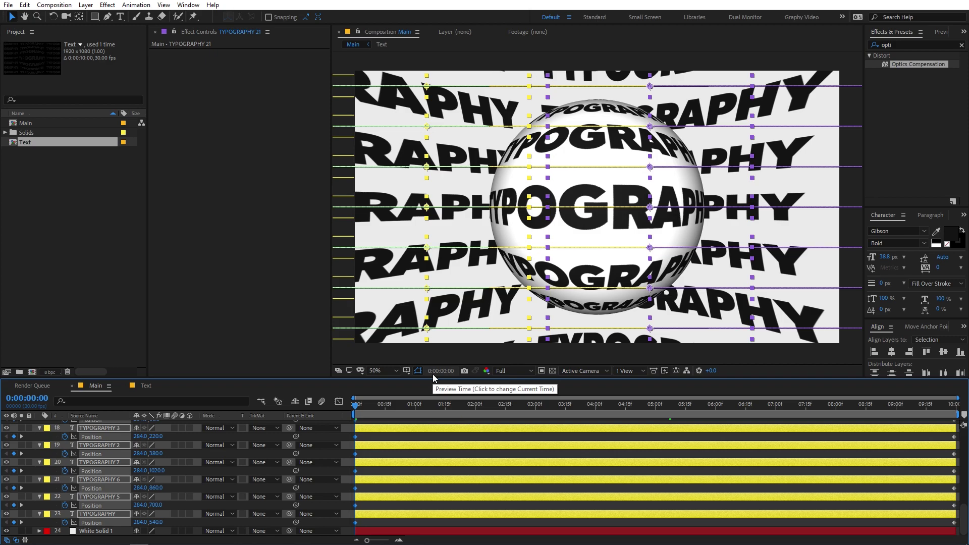
pyautogui.click(405, 438)
pyautogui.press('space')
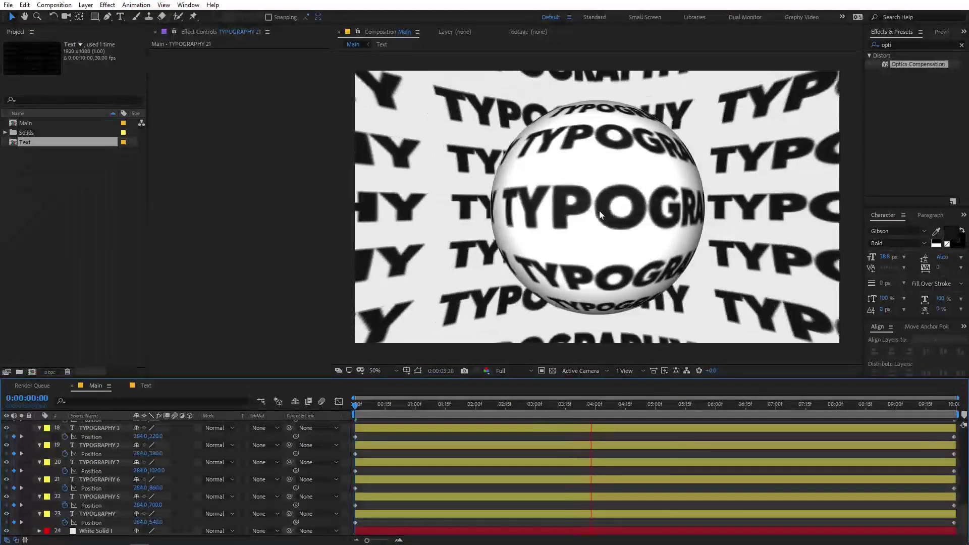
pyautogui.scroll(10, 461, 442)
pyautogui.press('space')
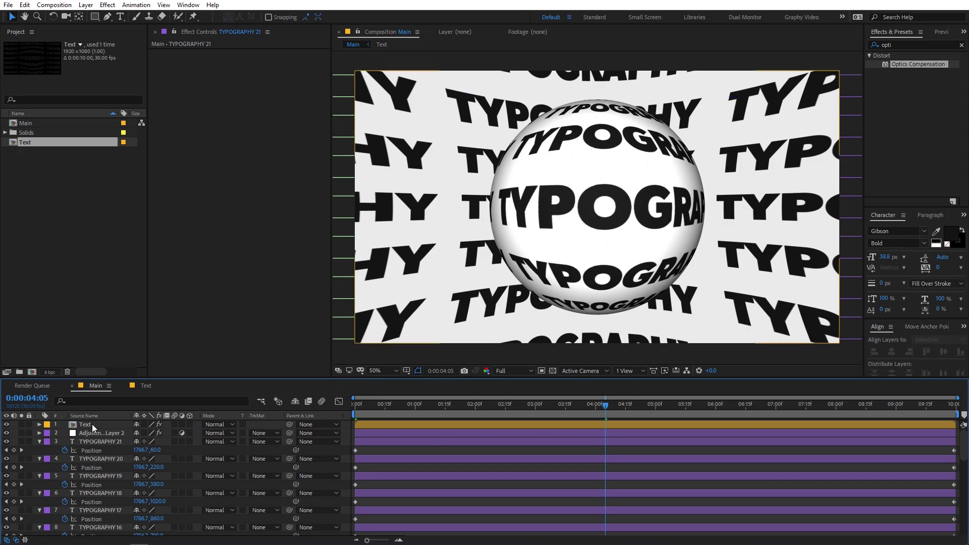
# Apply a Drop Shadow effect to the Text layer carrying CC Sphere.
pyautogui.click(91, 424)
pyautogui.doubleClick(915, 45)
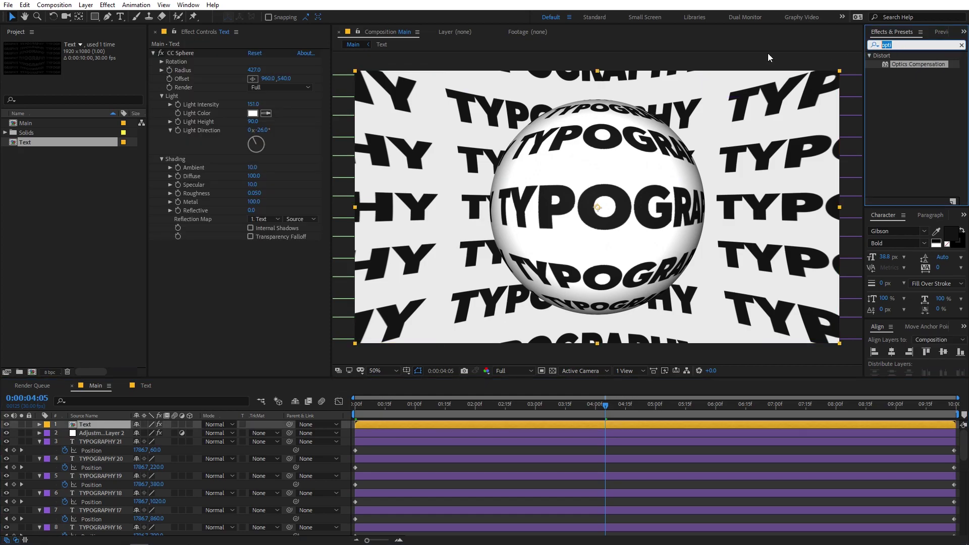
pyautogui.write('dro')
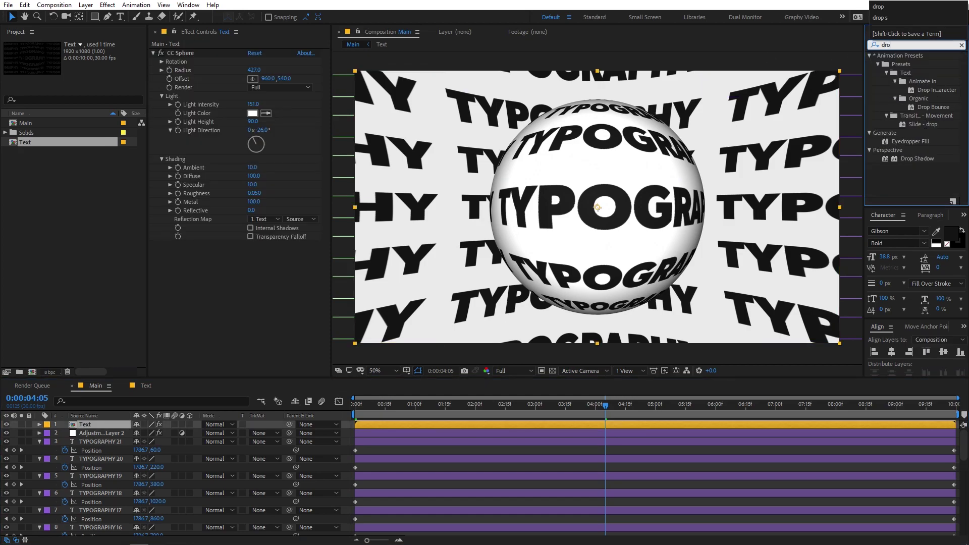
pyautogui.moveTo(918, 159); pyautogui.dragTo(116, 423)
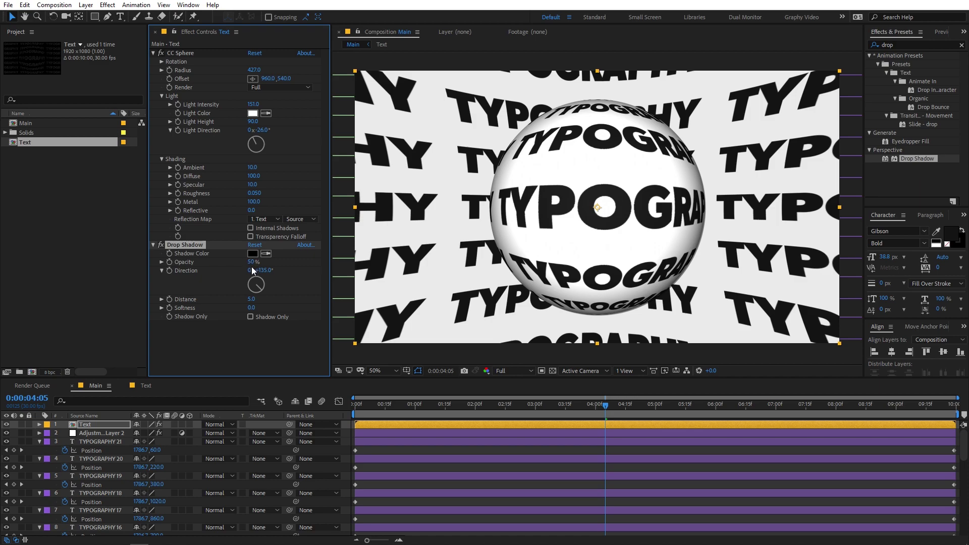
# Set the drop shadow to 100% opacity, 0 distance and 272 softness, then preview.
pyautogui.moveTo(253, 262); pyautogui.dragTo(434, 268)
pyautogui.moveTo(252, 309); pyautogui.dragTo(377, 314)
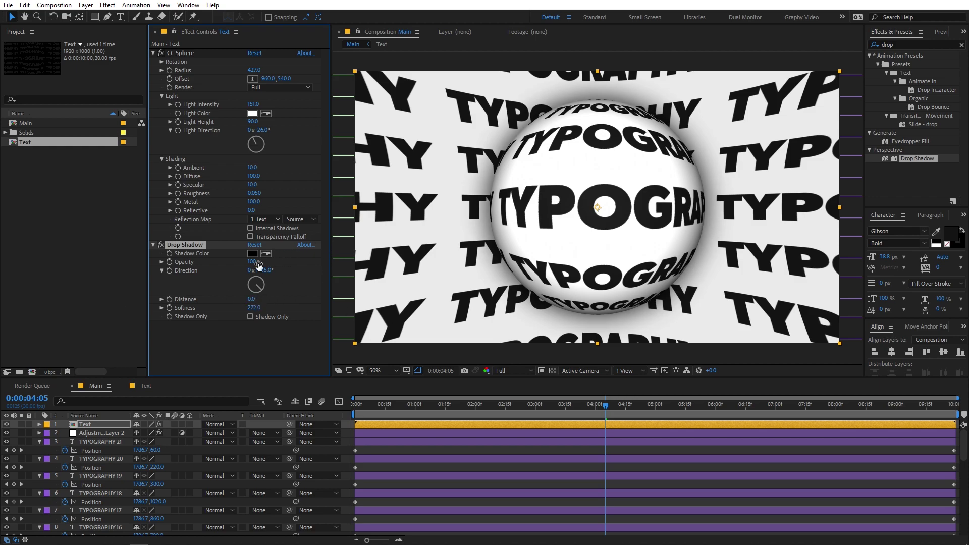
pyautogui.moveTo(247, 266); pyautogui.dragTo(255, 262)
pyautogui.click(161, 245)
pyautogui.click(160, 245)
pyautogui.click(161, 245)
pyautogui.click(160, 245)
pyautogui.click(161, 245)
pyautogui.press('space')
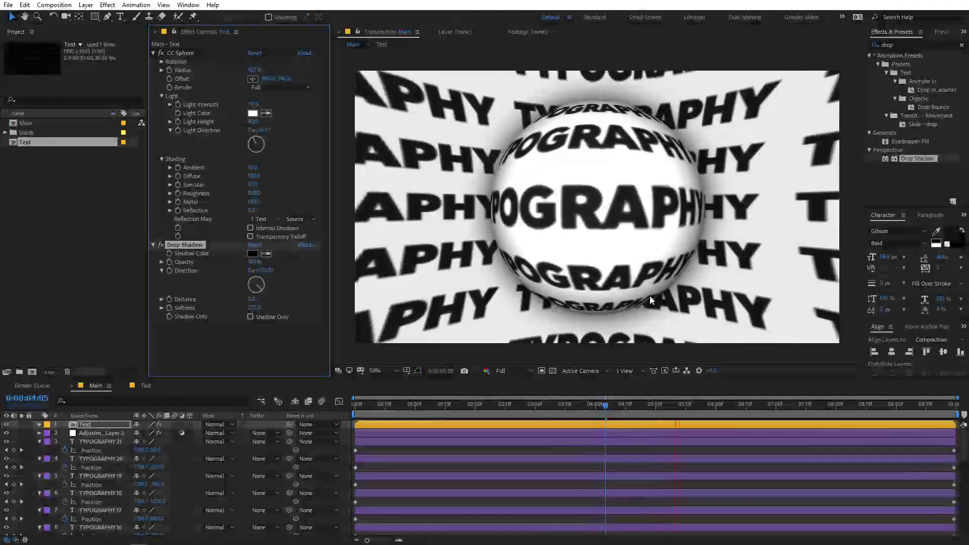
pyautogui.moveTo(565, 404); pyautogui.dragTo(356, 404)
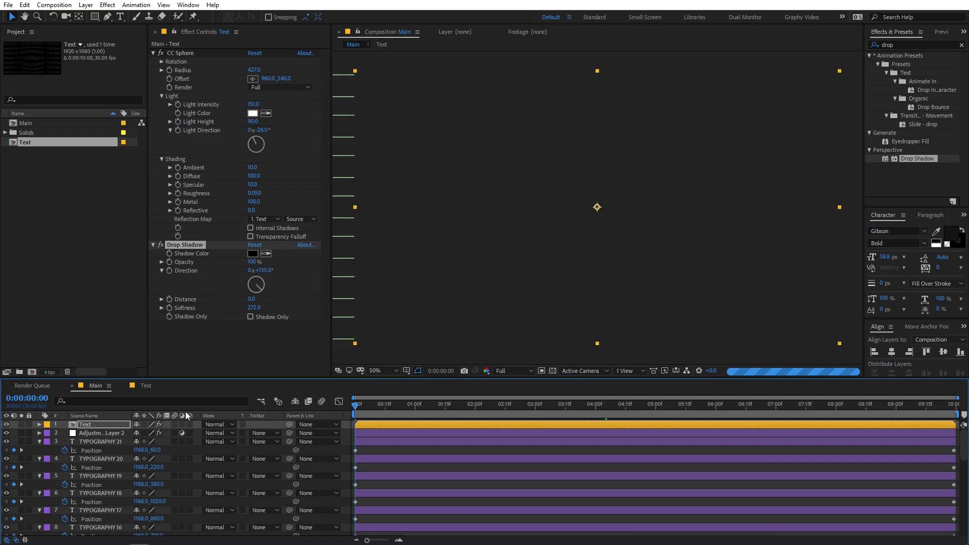
pyautogui.press('space')
pyautogui.scroll(-4, 652, 252)
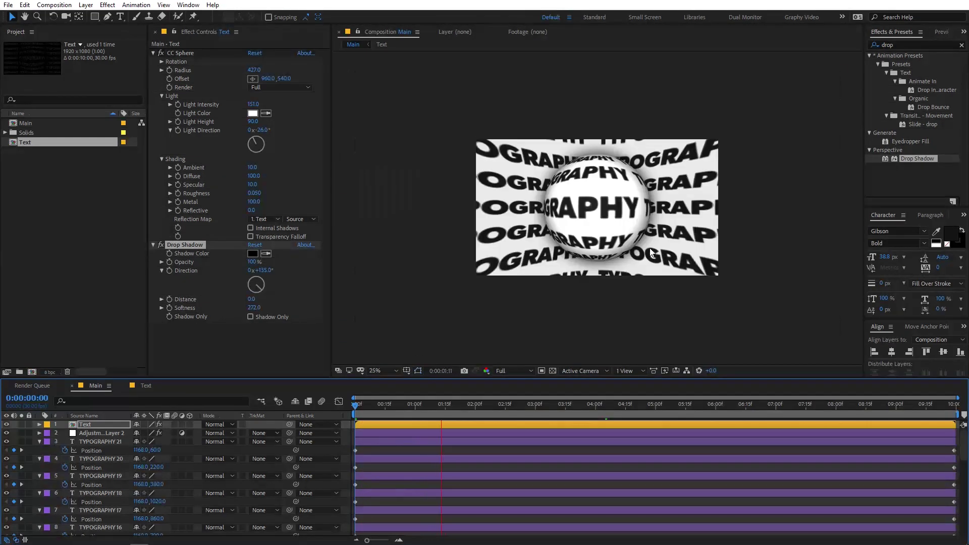
pyautogui.scroll(2, 650, 247)
pyautogui.press('space')
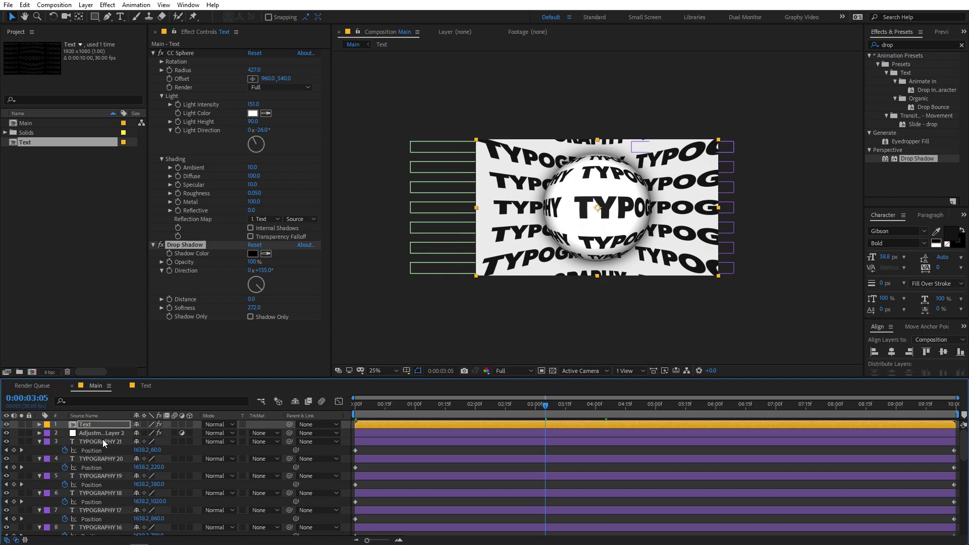
pyautogui.scroll(-8, 106, 449)
pyautogui.scroll(8, 115, 473)
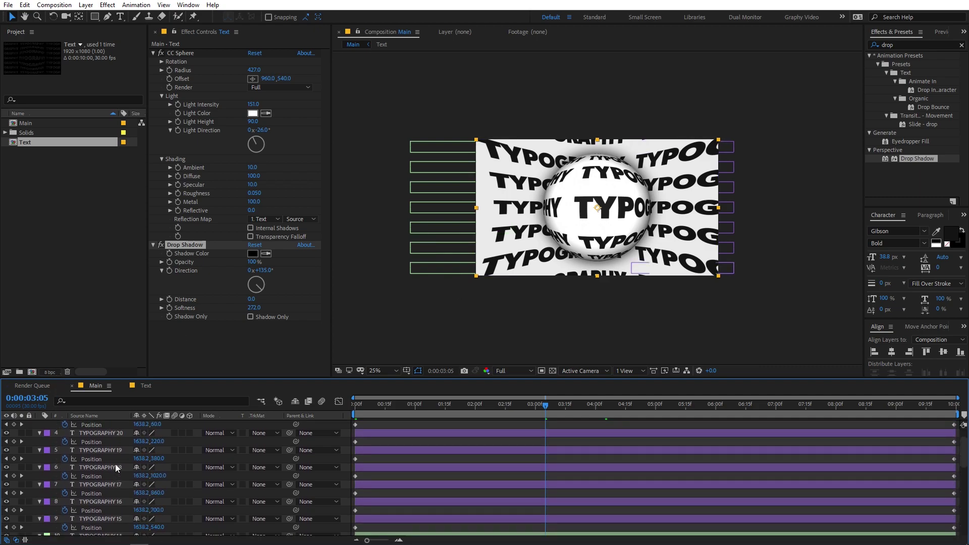
pyautogui.click(146, 386)
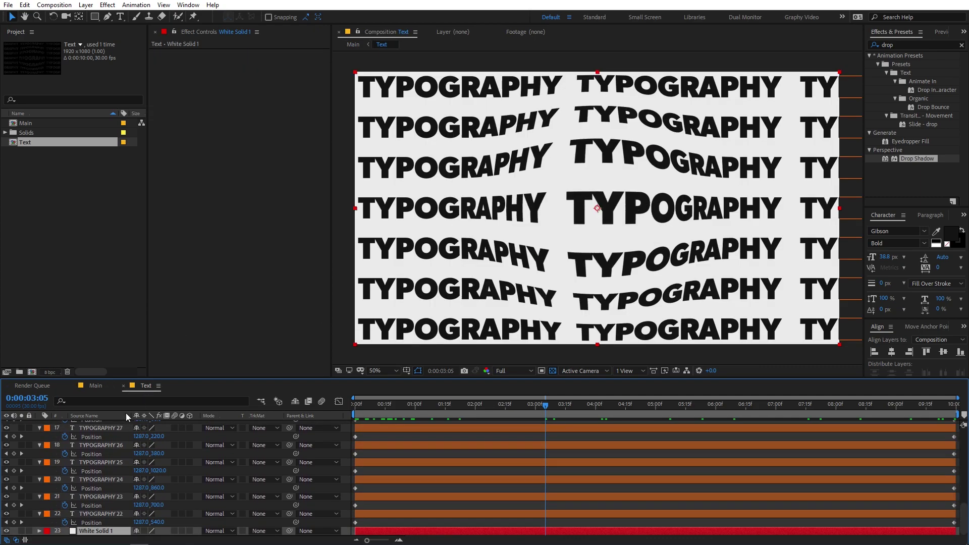
pyautogui.rightClick(105, 428)
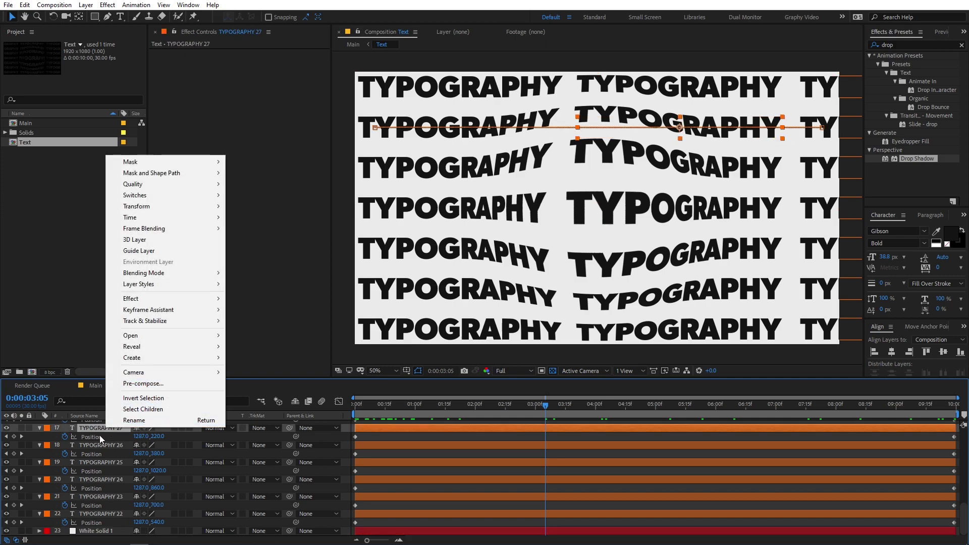
pyautogui.click(98, 428)
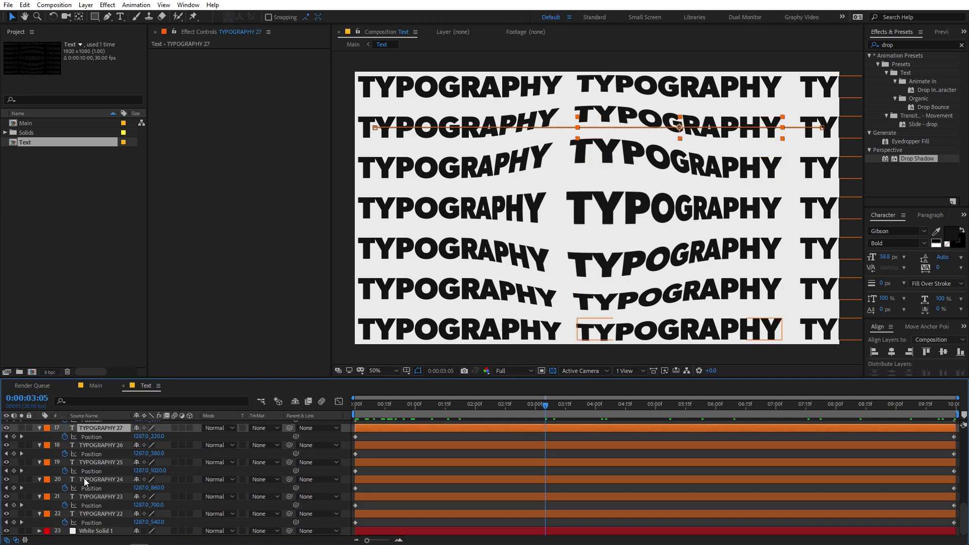
pyautogui.click(94, 386)
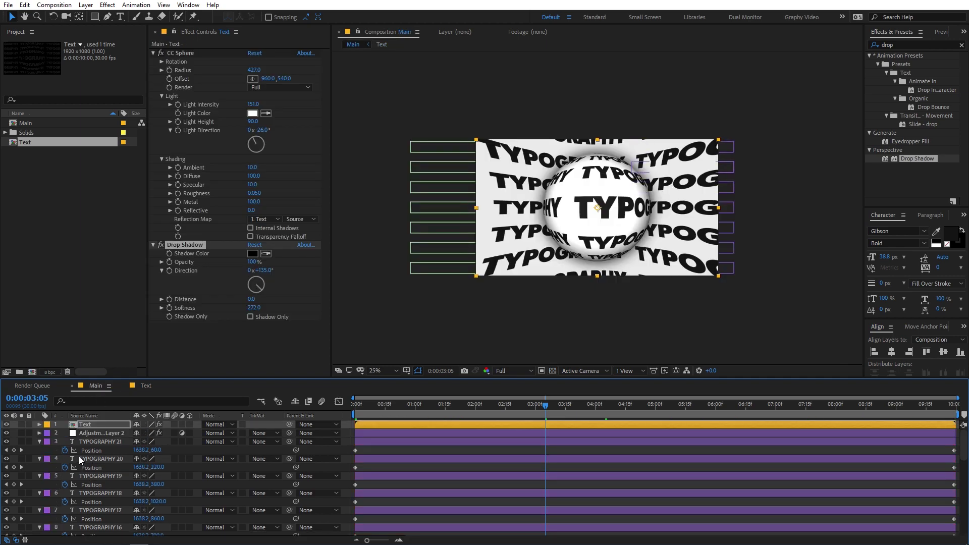
pyautogui.press('.')
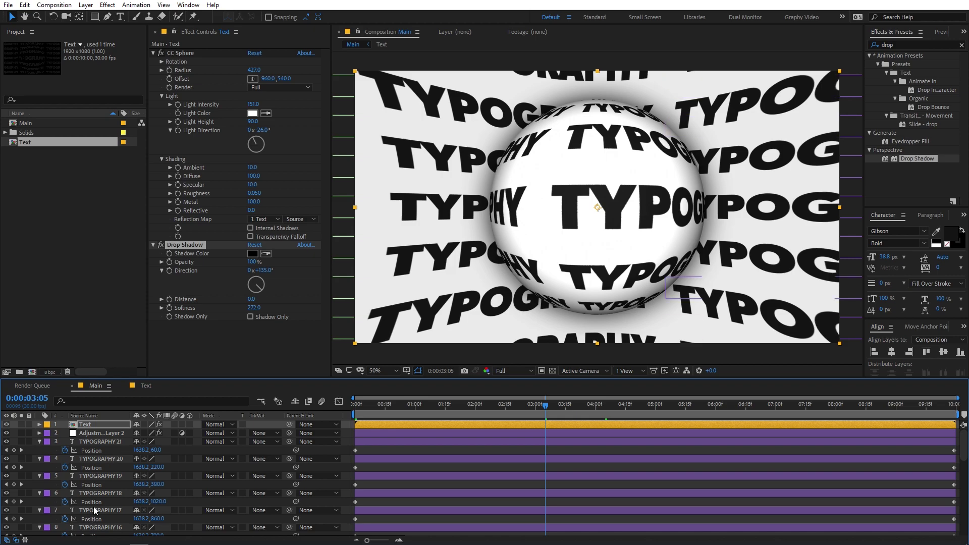
pyautogui.press('Home')
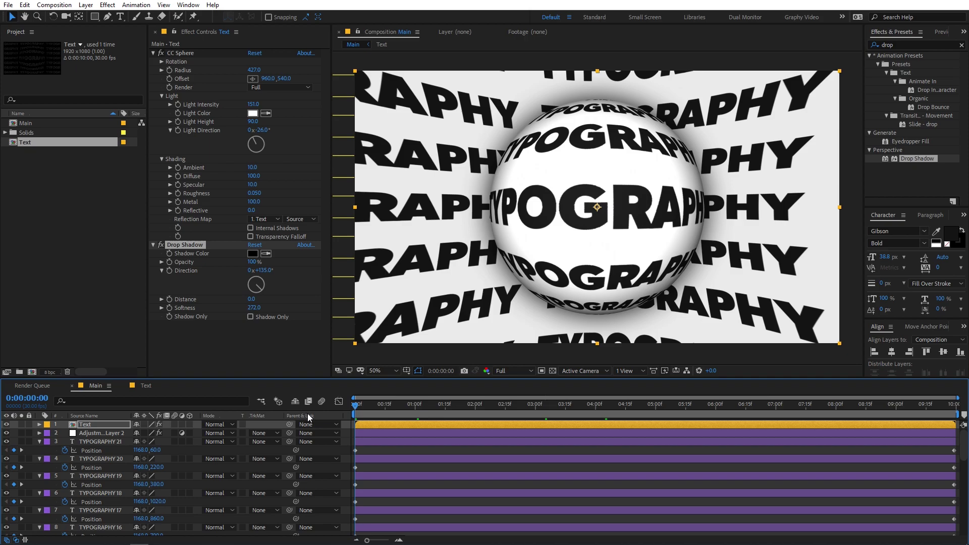
pyautogui.press('space')
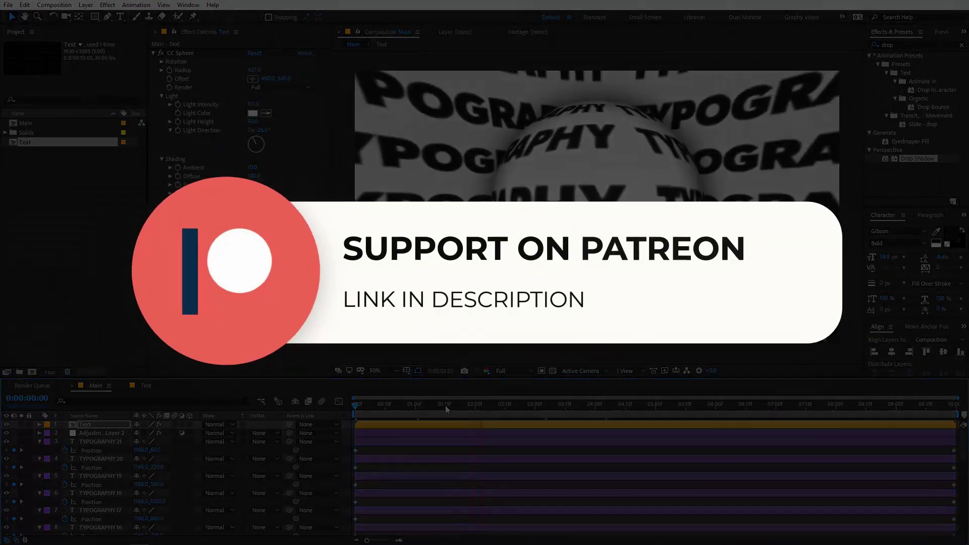
pyautogui.click(357, 419)
pyautogui.press('space')
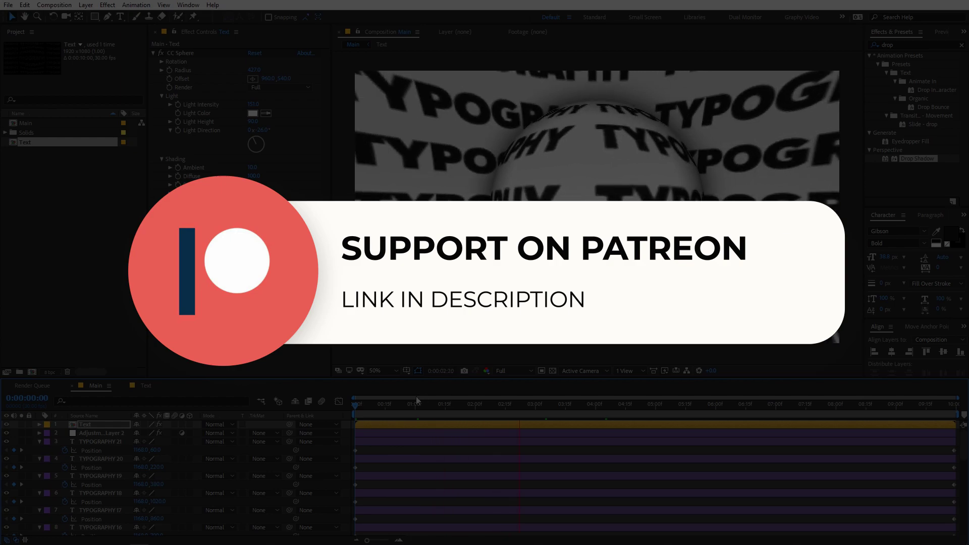
pyautogui.press('space')
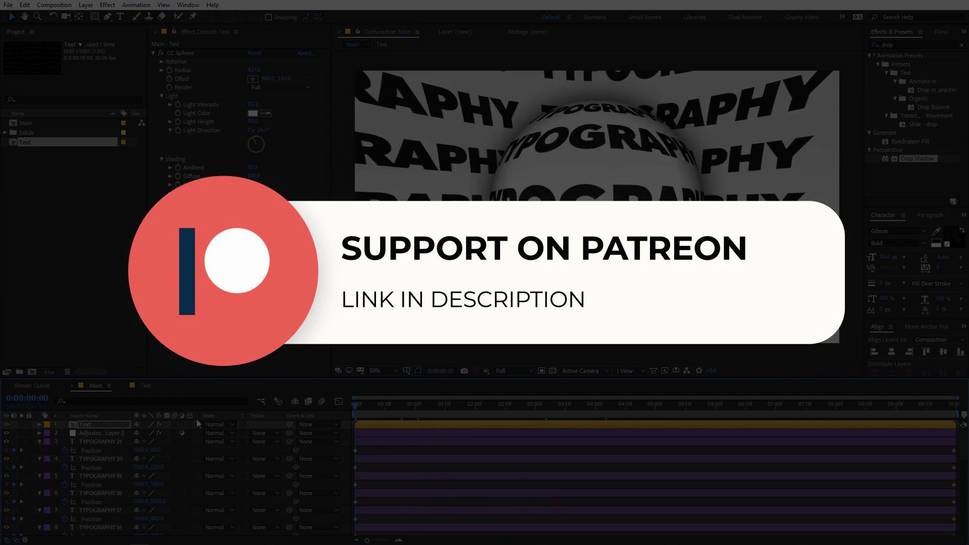